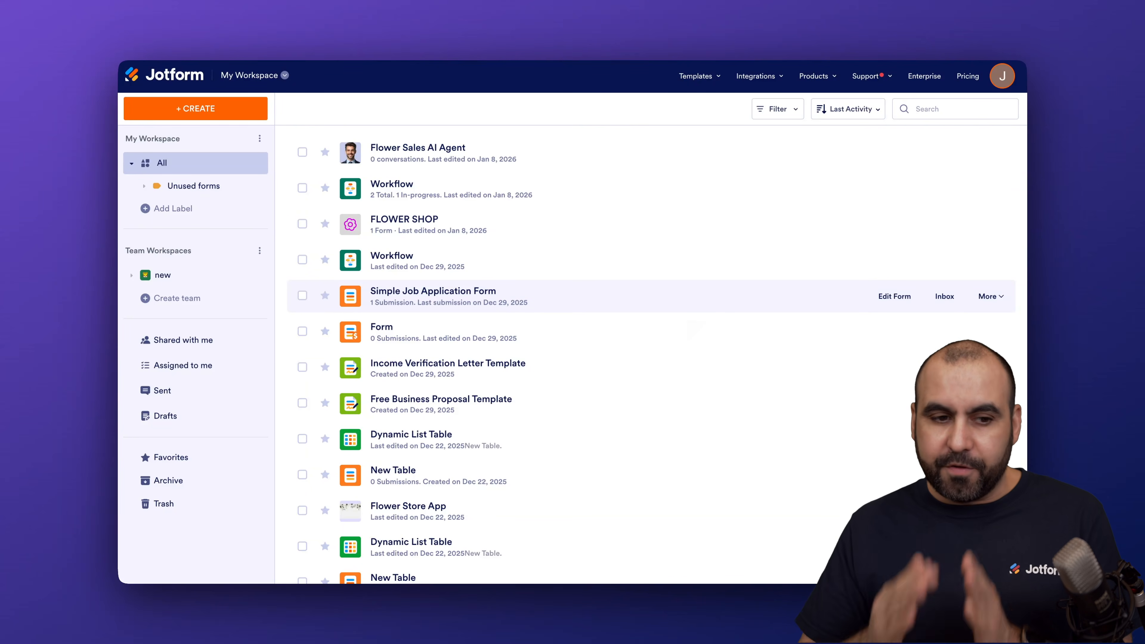
# Open the AI Agent template gallery and browse the ready-made agents and industry categories
pyautogui.moveTo(703, 85)
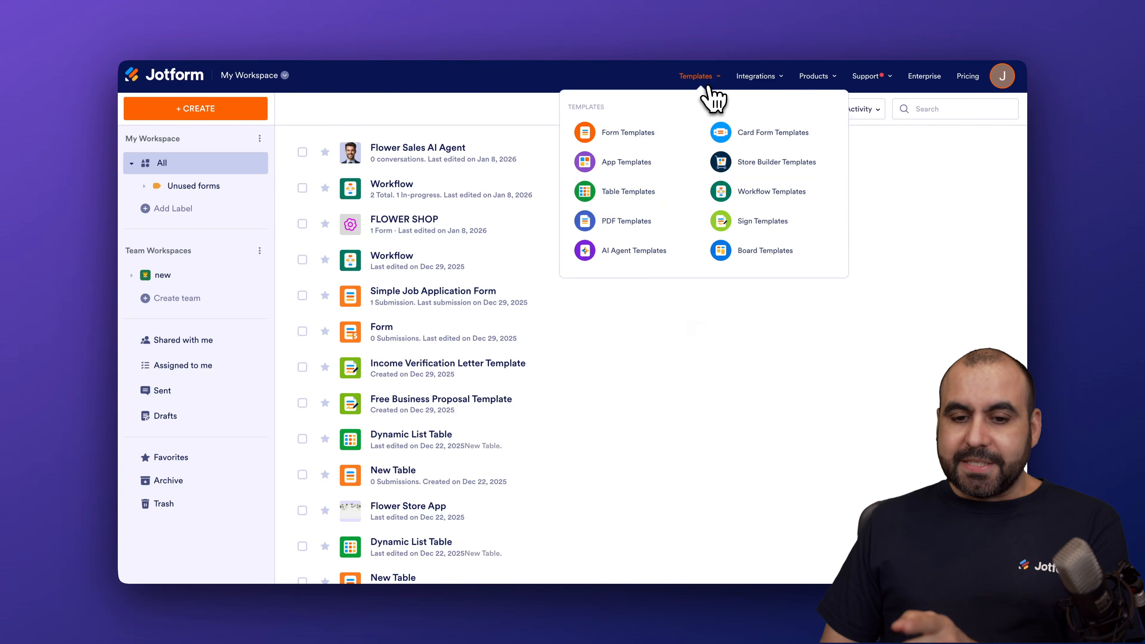
pyautogui.click(622, 253)
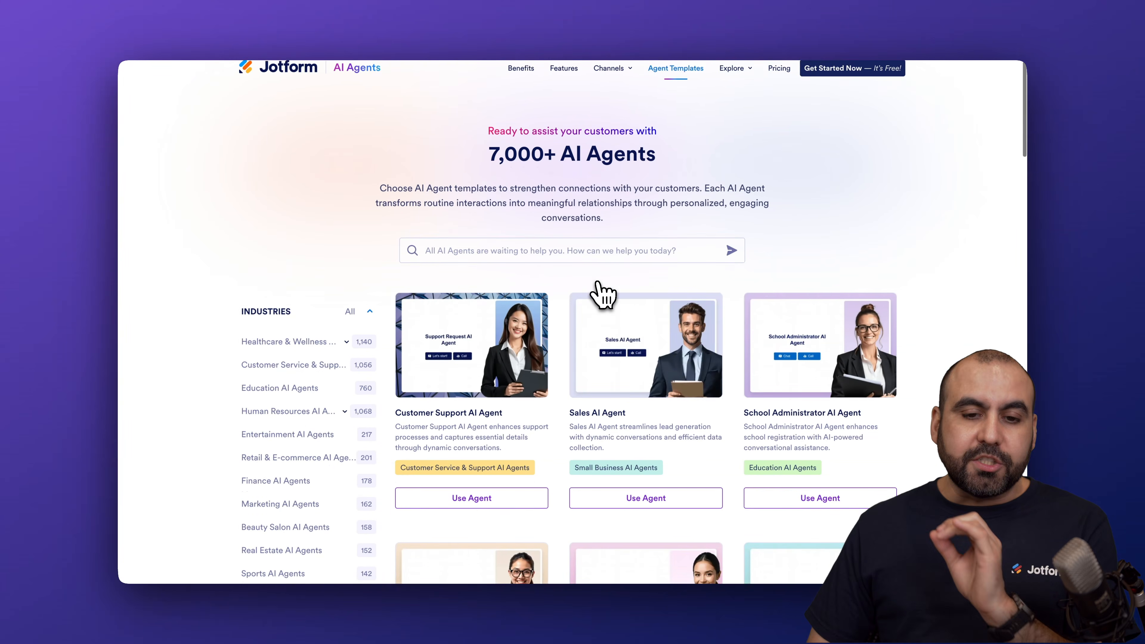
pyautogui.scroll(-3, 604, 293)
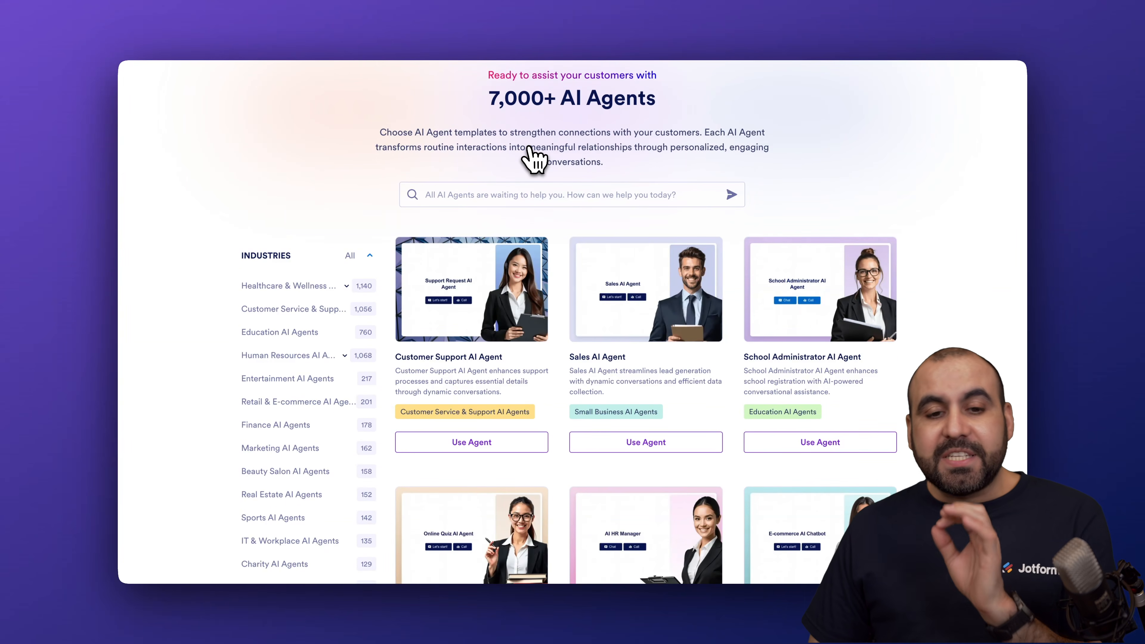
pyautogui.scroll(-3, 551, 171)
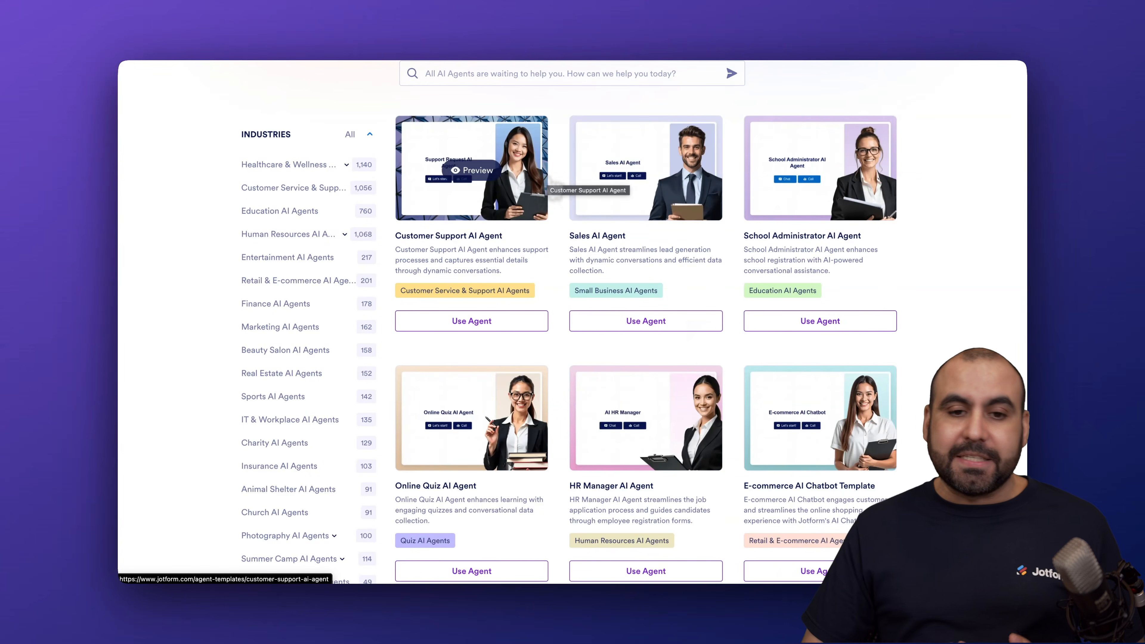
pyautogui.scroll(5, 550, 184)
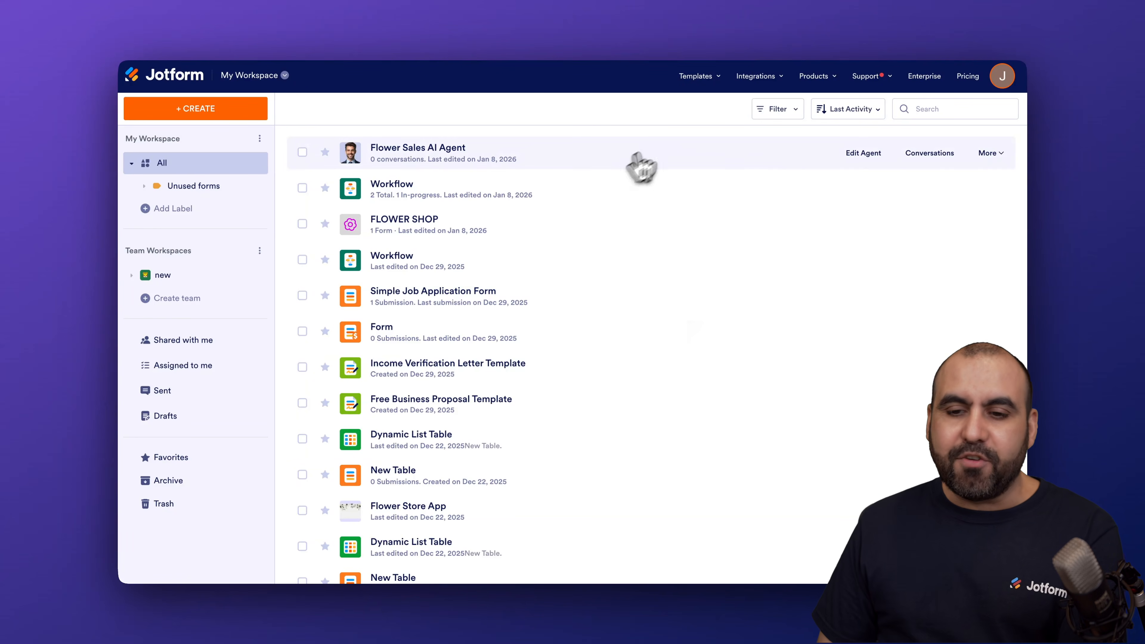
# Open the Flower Sales AI Agent for editing and bring up its AI Persona training settings
pyautogui.click(793, 159)
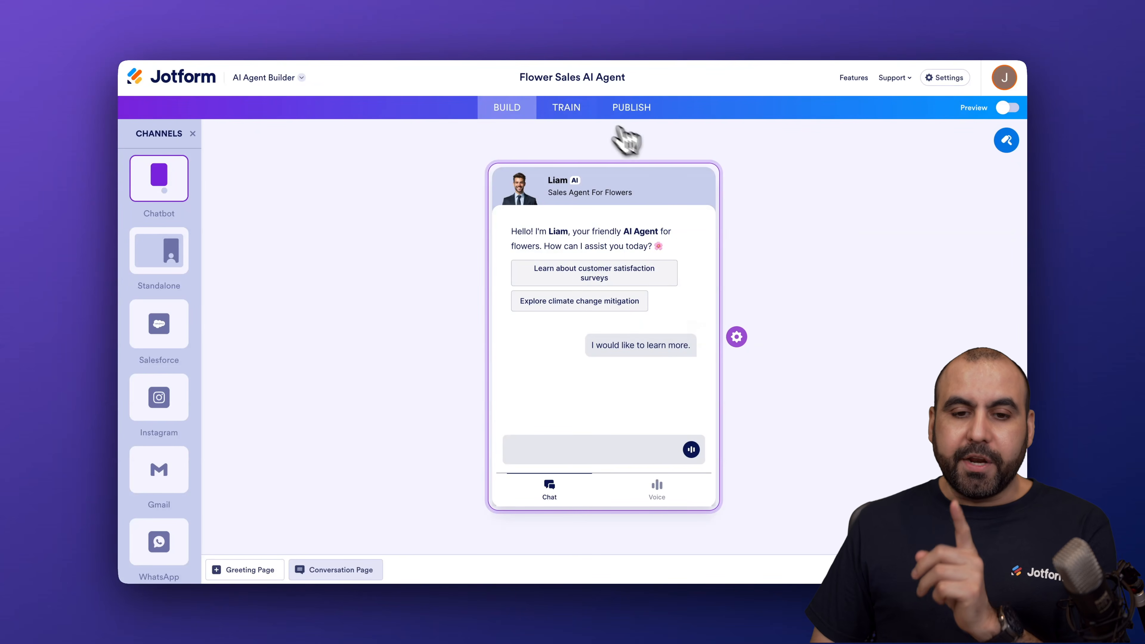
pyautogui.click(569, 111)
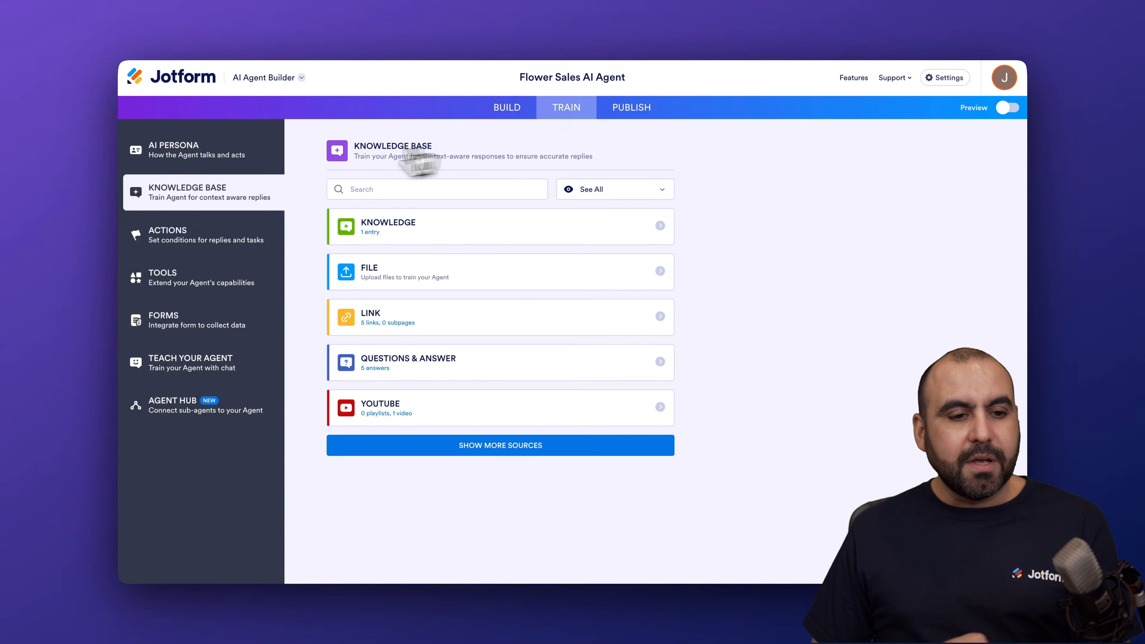
pyautogui.click(212, 160)
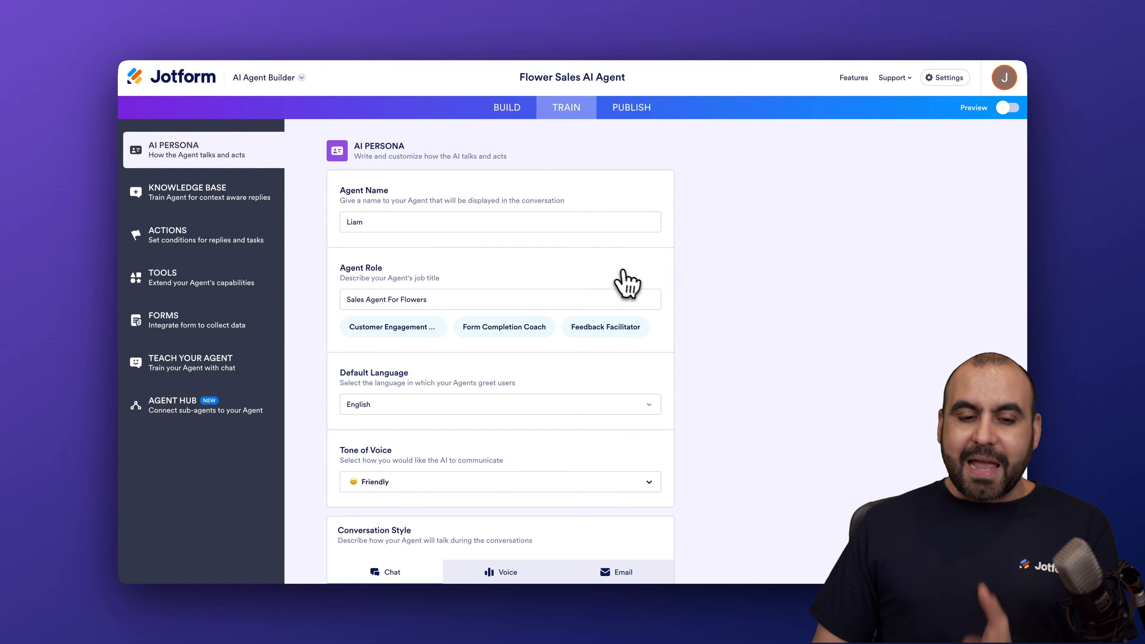
# Check the available Tone of Voice choices in the agent's persona settings, leaving Friendly selected
pyautogui.scroll(-5, 625, 273)
pyautogui.scroll(-2, 633, 278)
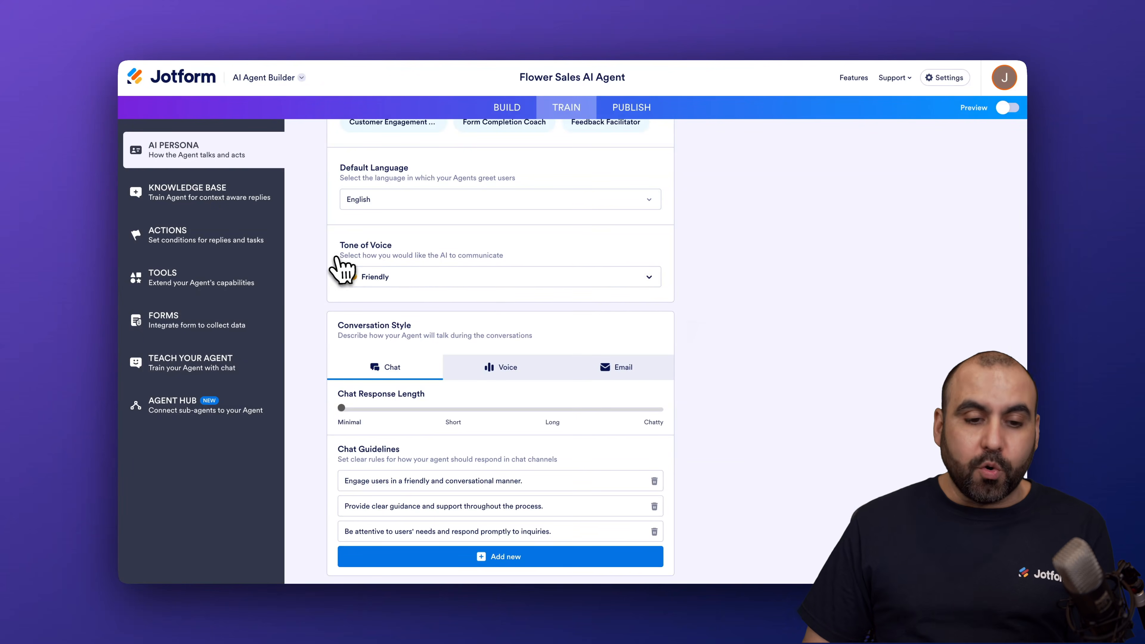
pyautogui.click(510, 282)
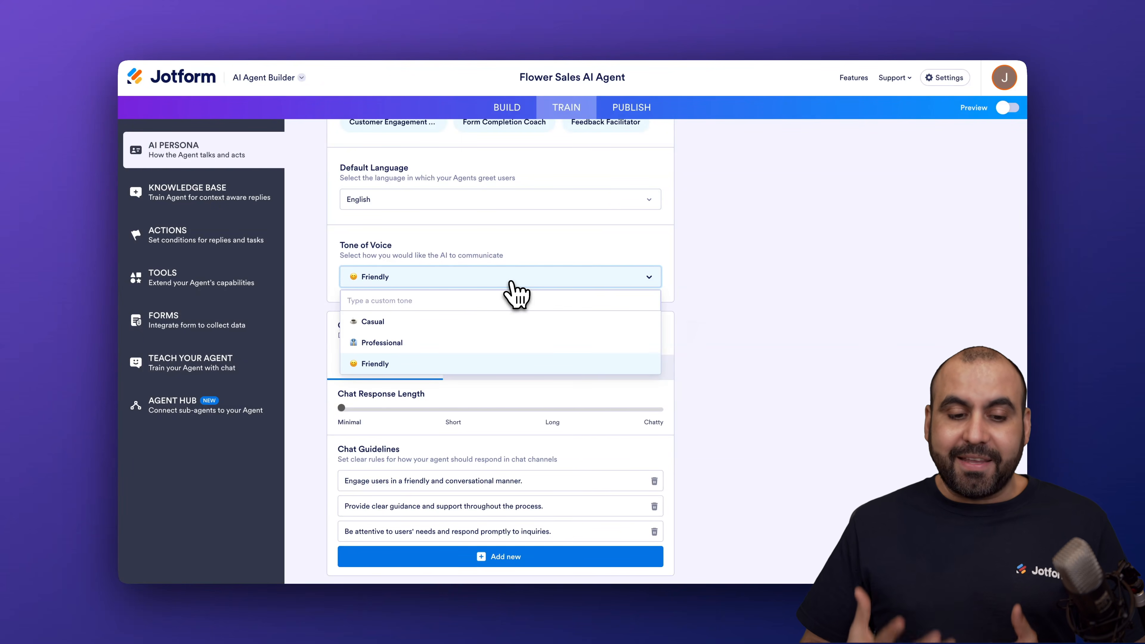
pyautogui.click(512, 279)
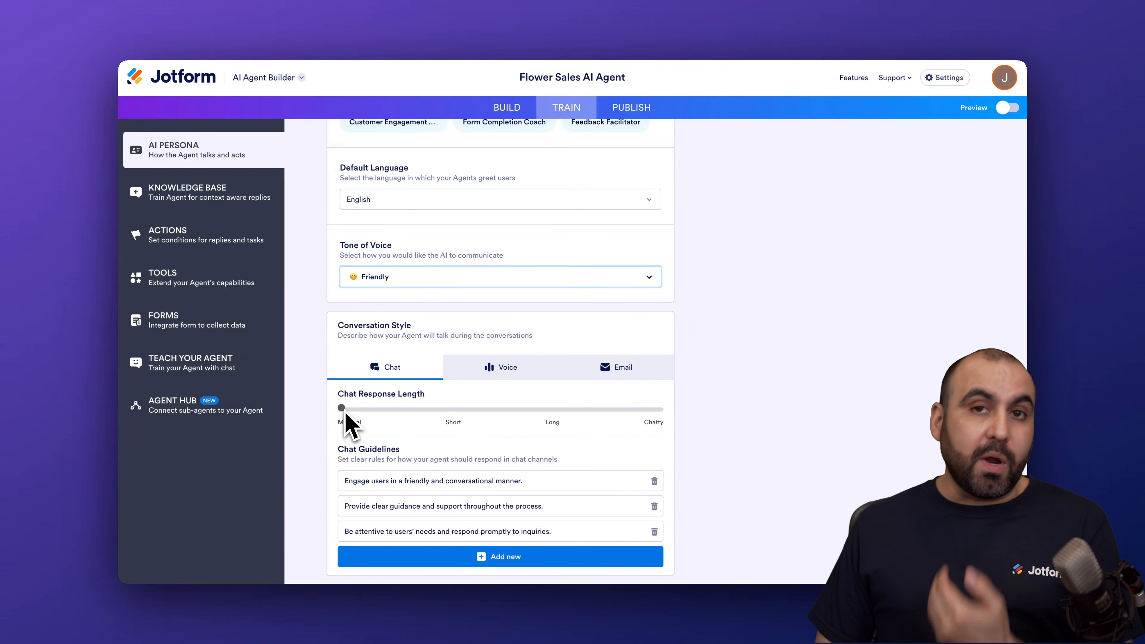
# Try different chat response lengths for the agent, settle on Long, and look at the first chat guideline
pyautogui.moveTo(343, 409); pyautogui.dragTo(654, 411)
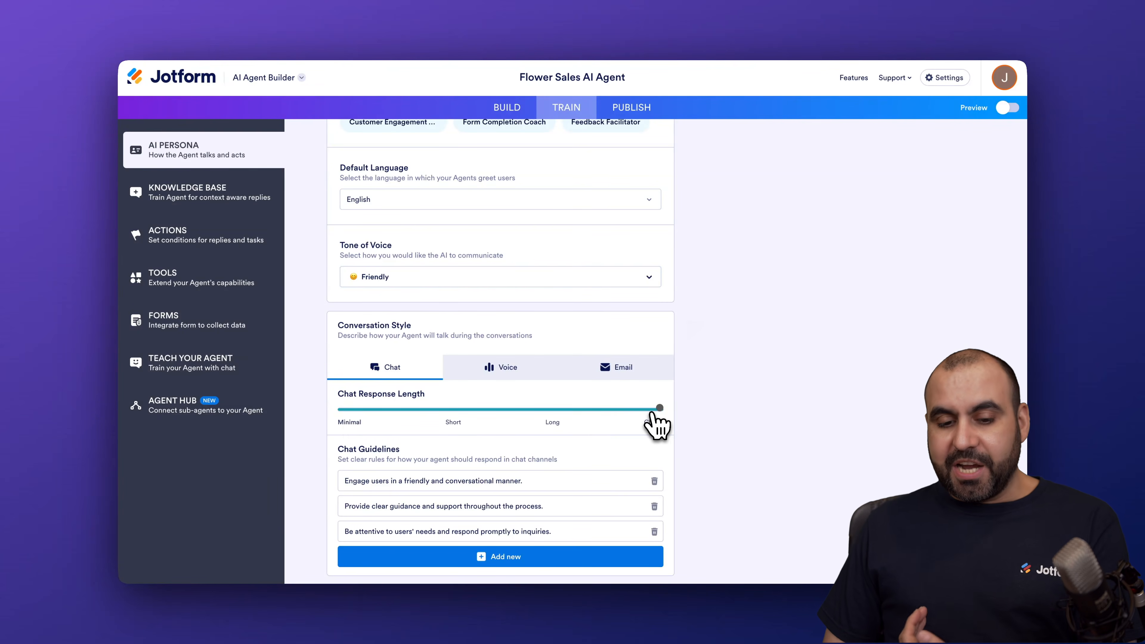
pyautogui.click(455, 410)
pyautogui.click(552, 410)
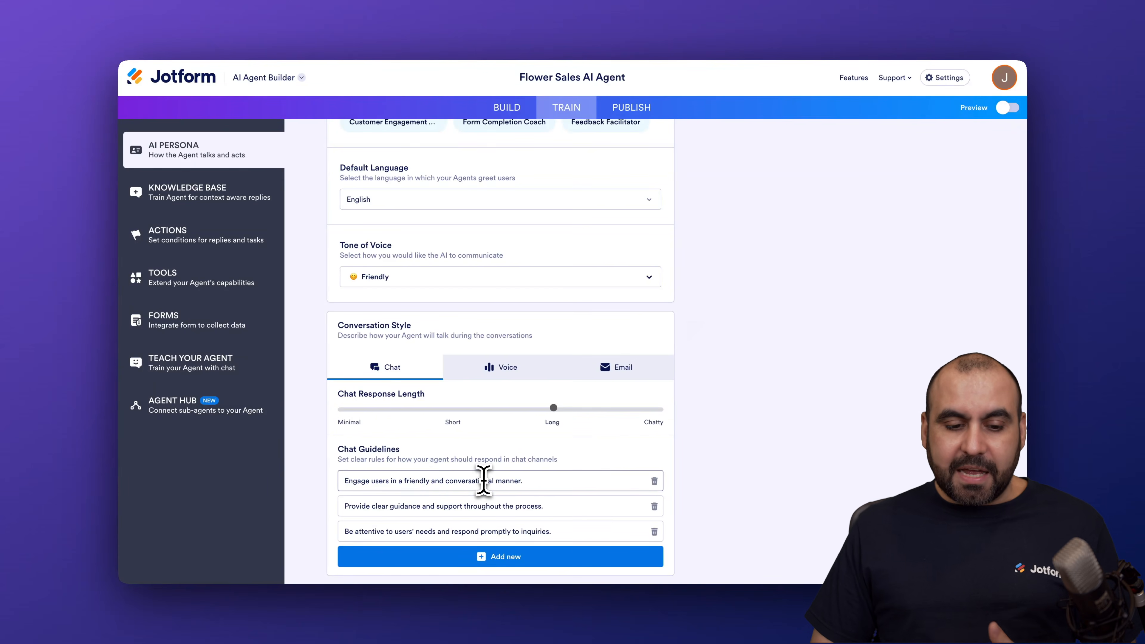
pyautogui.moveTo(380, 480); pyautogui.dragTo(541, 494)
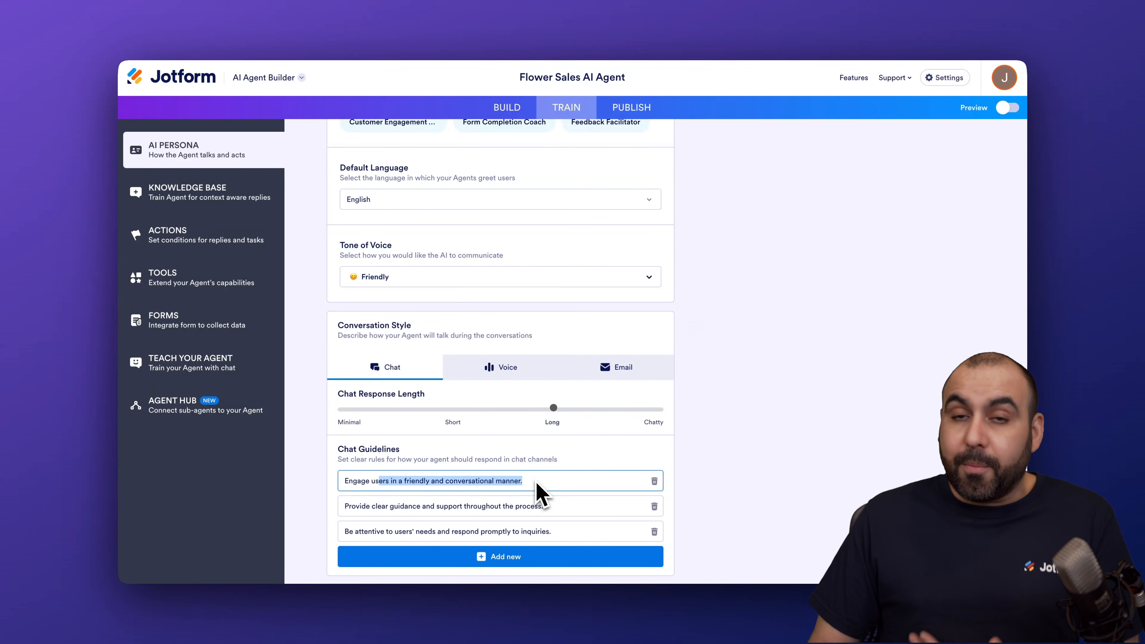
pyautogui.click(538, 492)
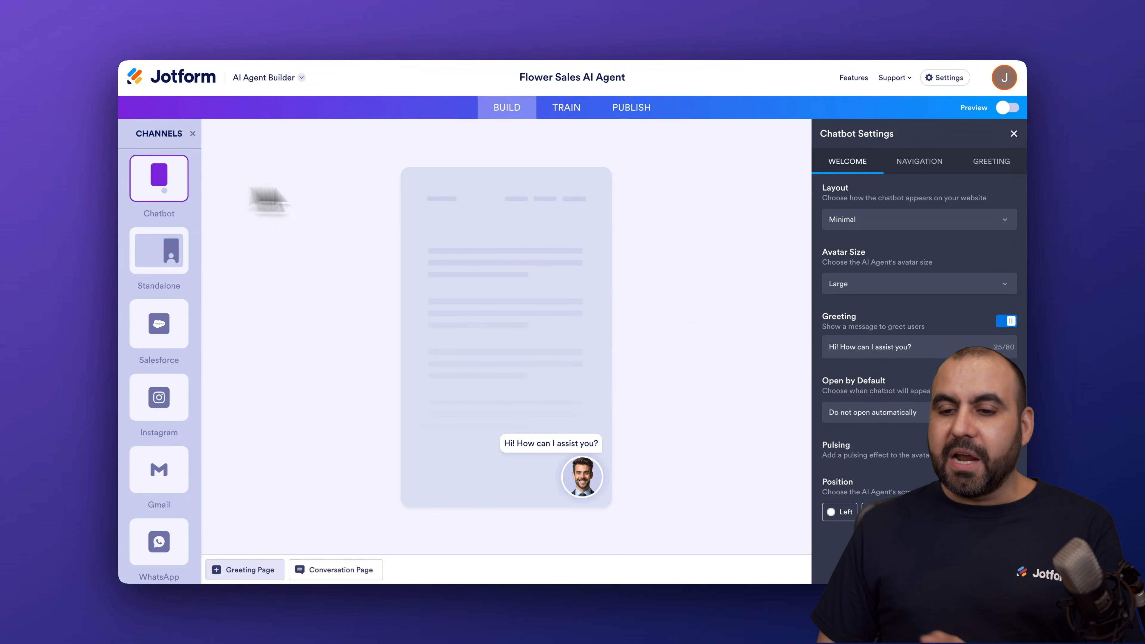
# Add a second button reading "See todays promotions" to the chatbot's greeting
pyautogui.click(992, 163)
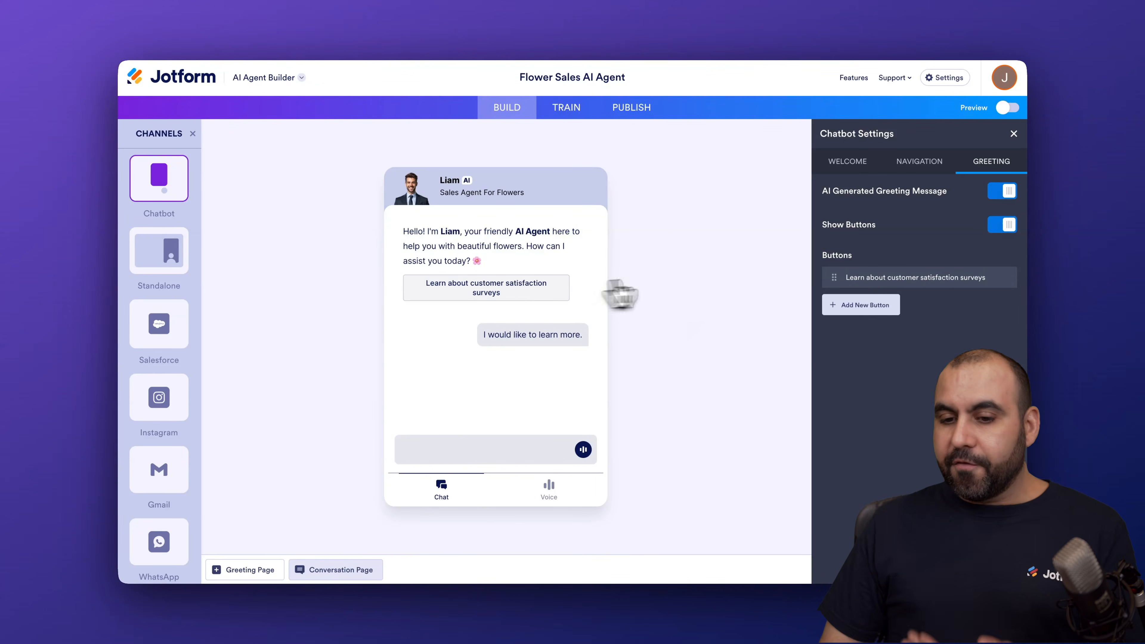
pyautogui.click(869, 311)
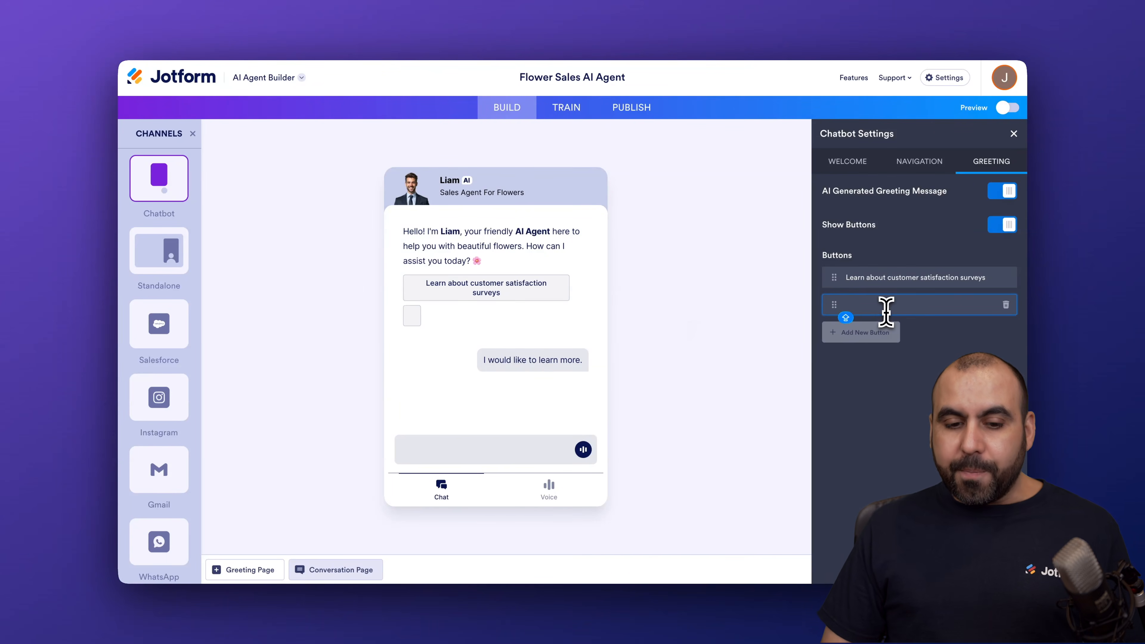
pyautogui.write('See todays promotions')
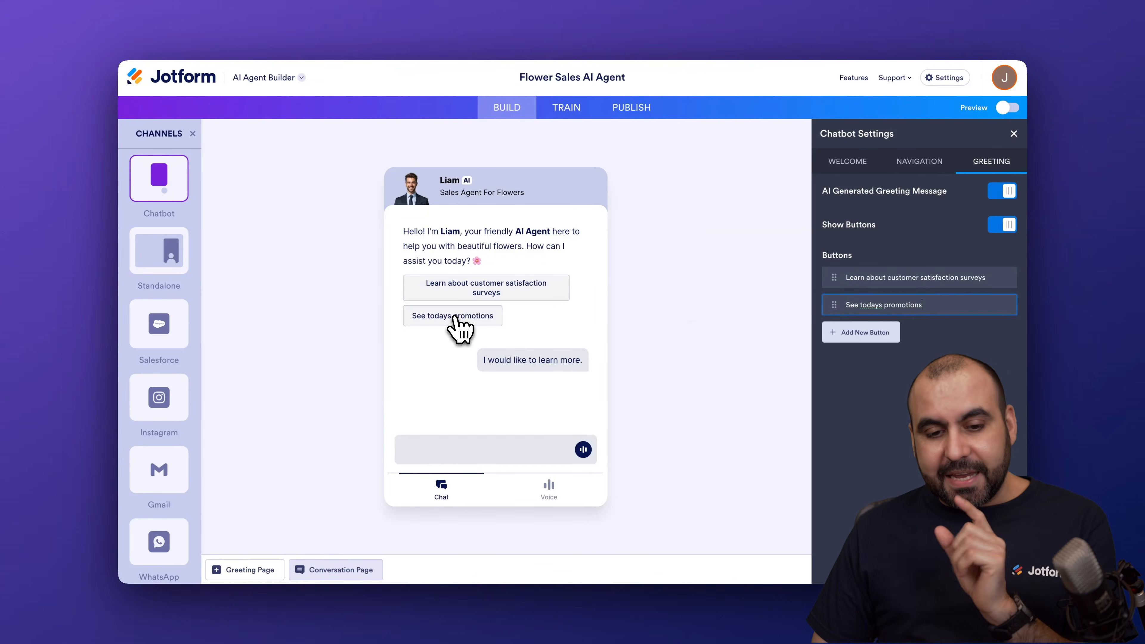
pyautogui.click(457, 317)
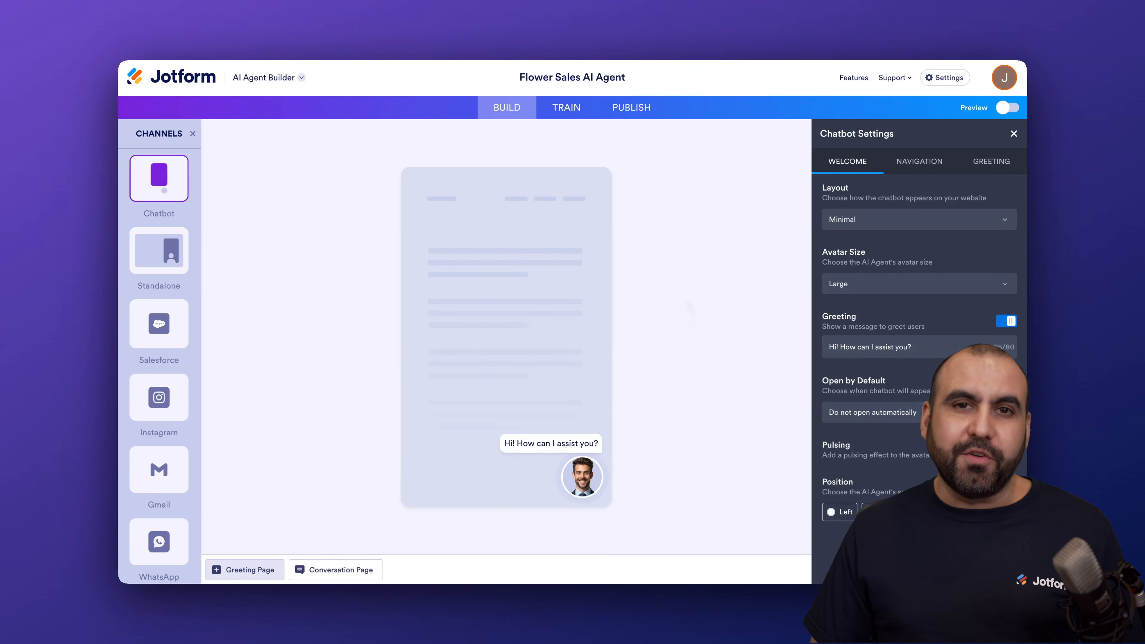
# Review the AI Persona training settings, including tone of voice, conversation style and chat guidelines
pyautogui.click(571, 118)
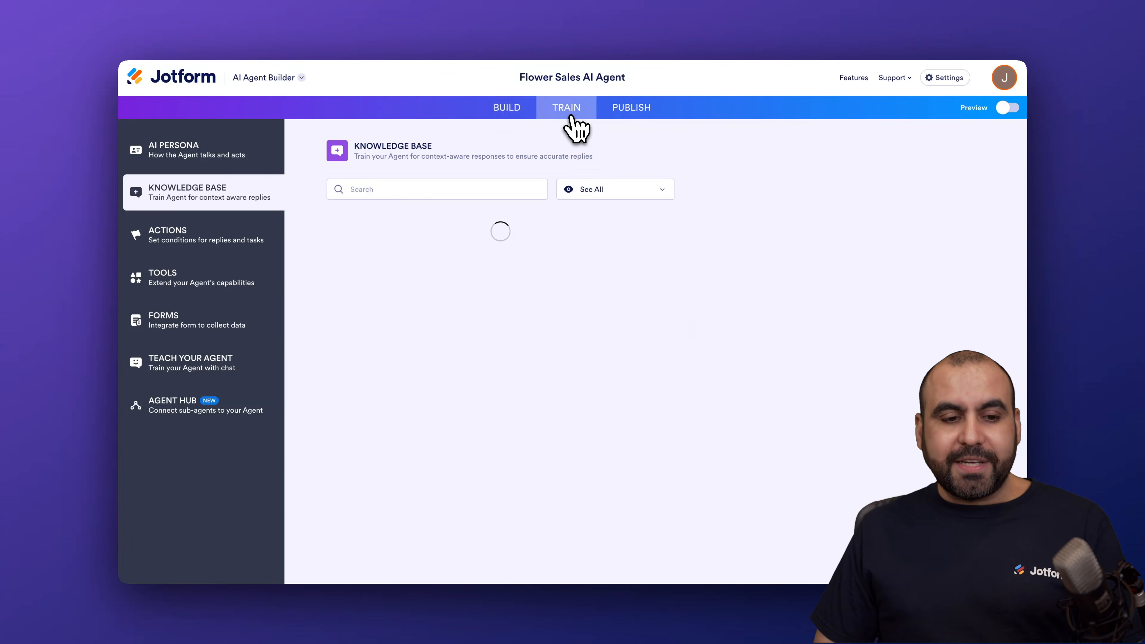
pyautogui.click(216, 163)
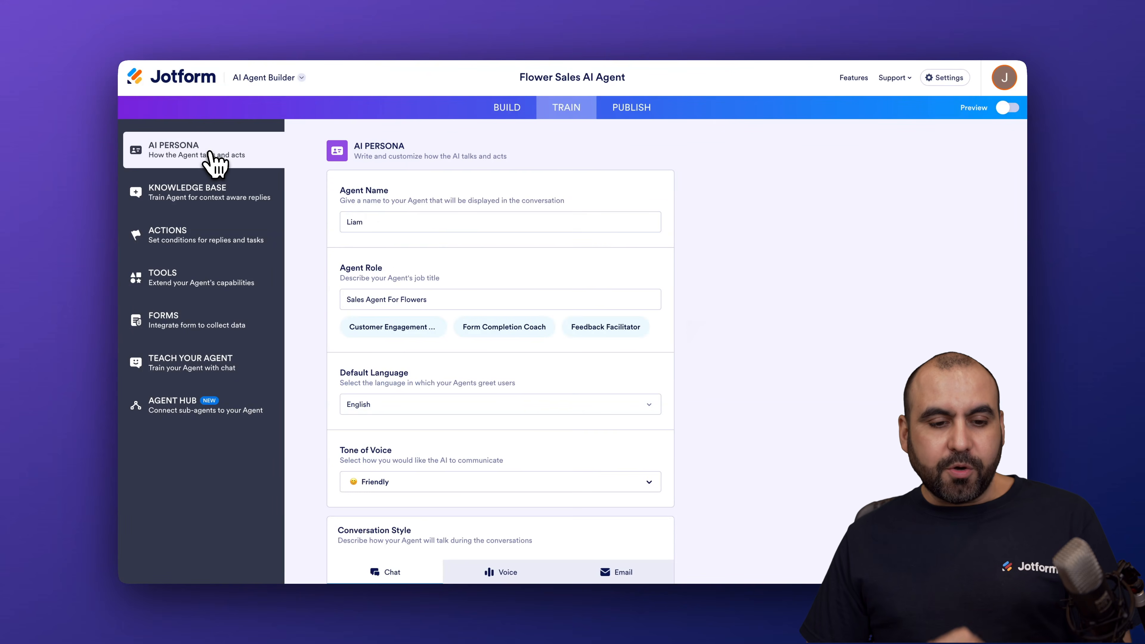
pyautogui.scroll(-5, 478, 264)
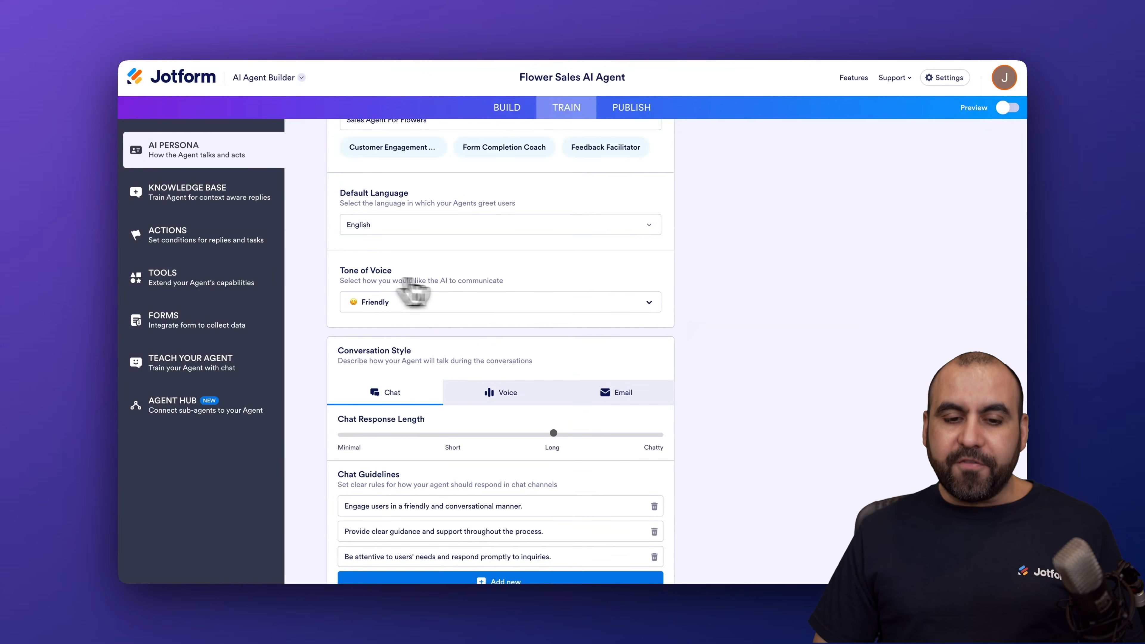
pyautogui.click(519, 307)
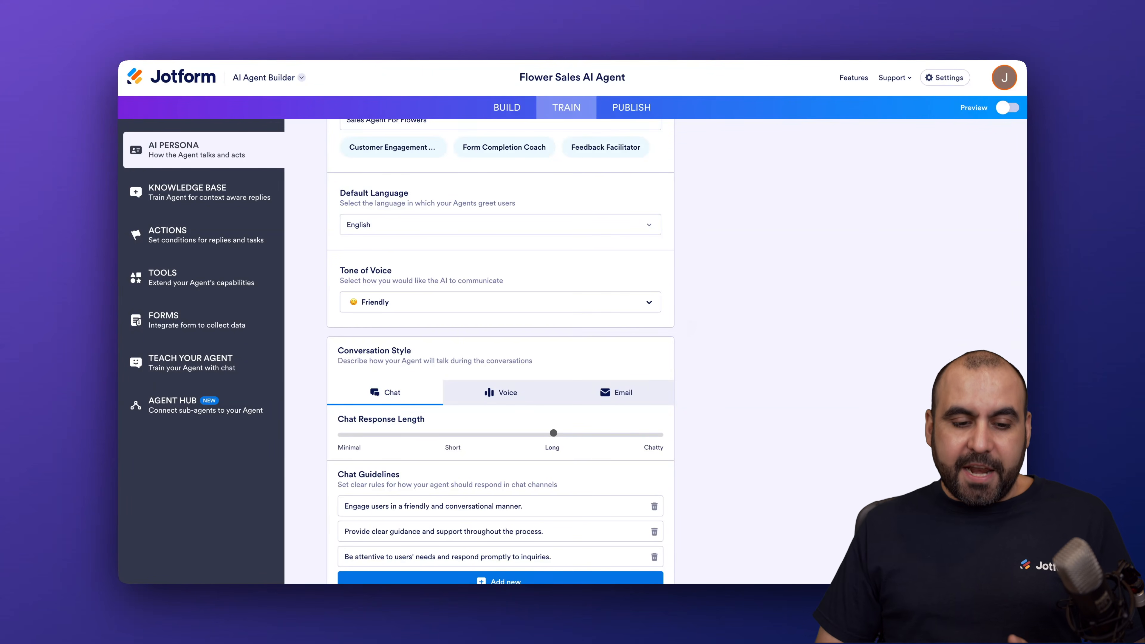
pyautogui.scroll(-1, 339, 290)
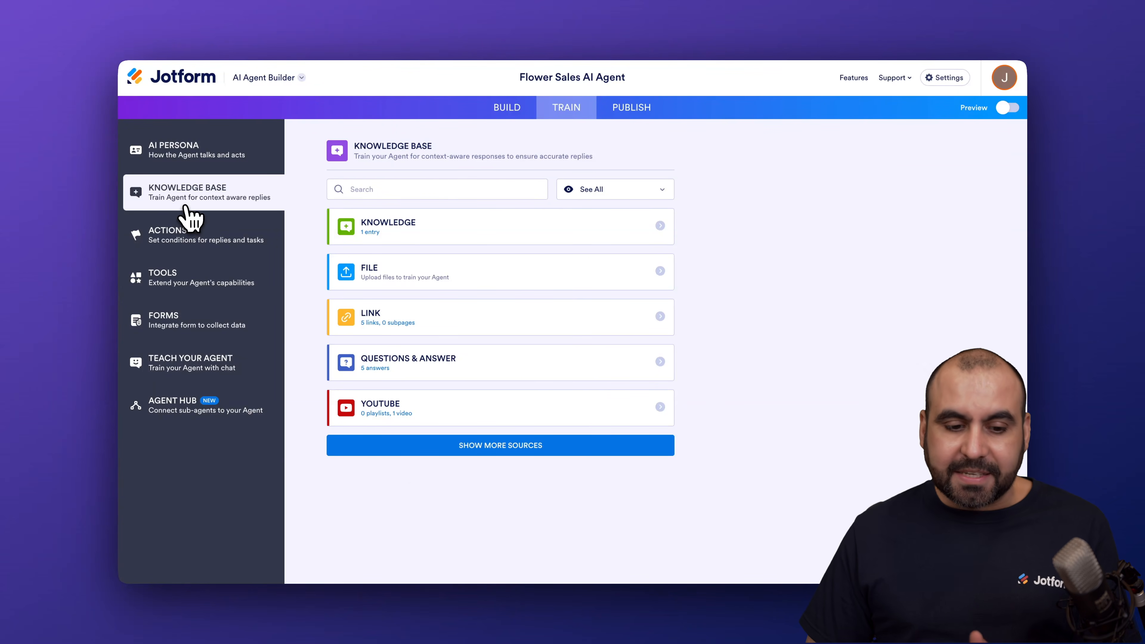
# Look through the Questions & Answer entries in the agent's knowledge base
pyautogui.click(482, 375)
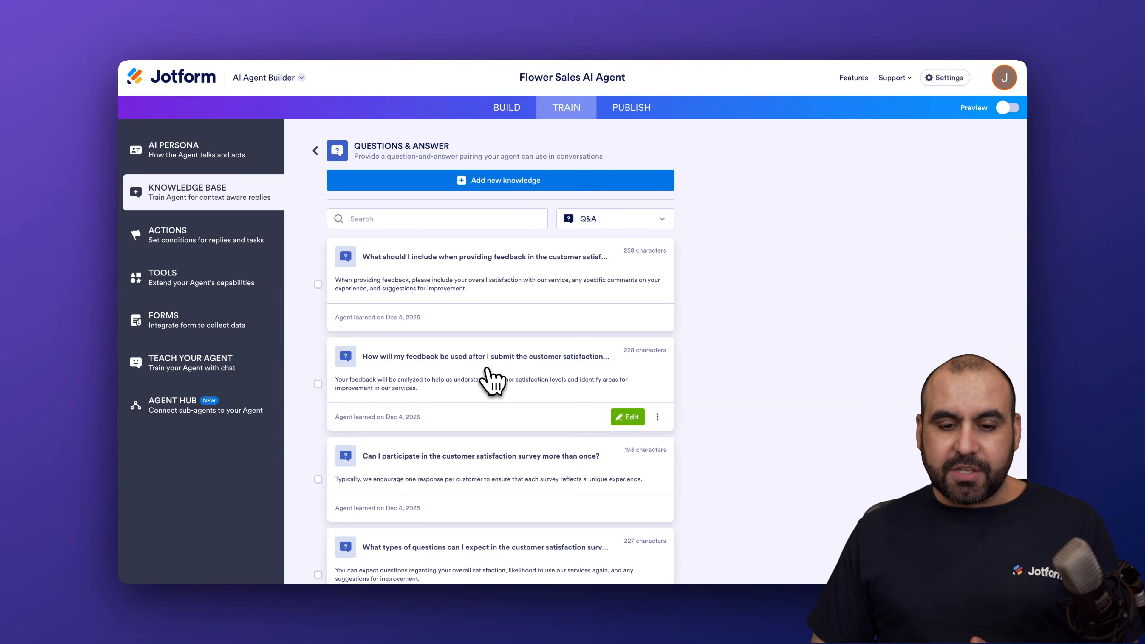
pyautogui.scroll(-2, 491, 377)
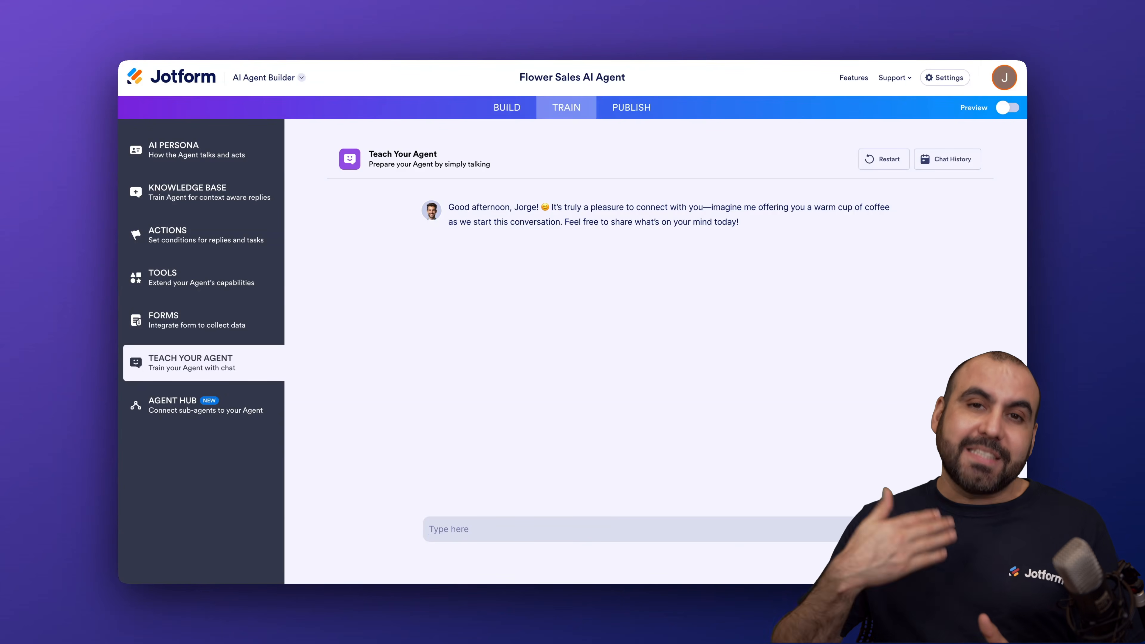
pyautogui.click(213, 199)
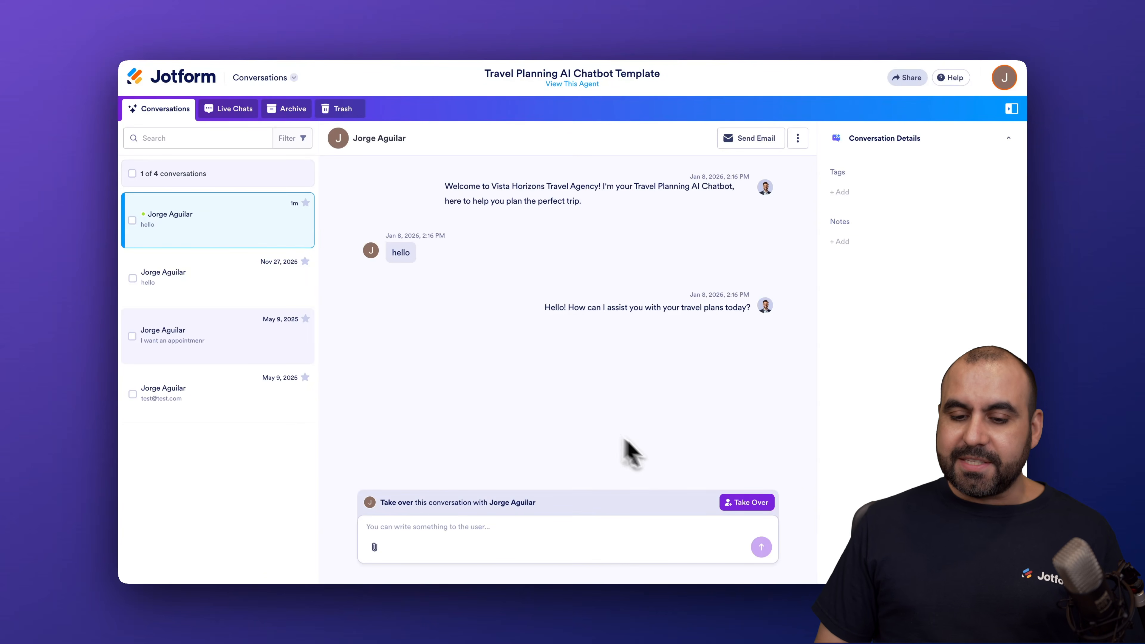
# Take over the open Travel Planning chatbot conversation, and call up the switch to live chat mode but cancel it
pyautogui.click(746, 504)
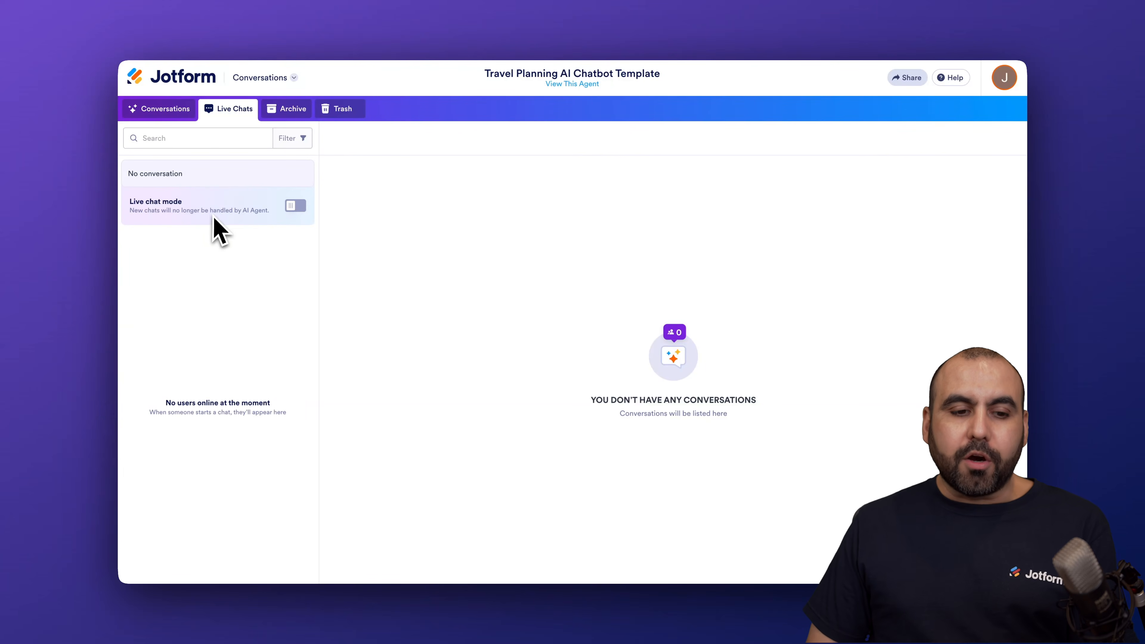
pyautogui.click(298, 206)
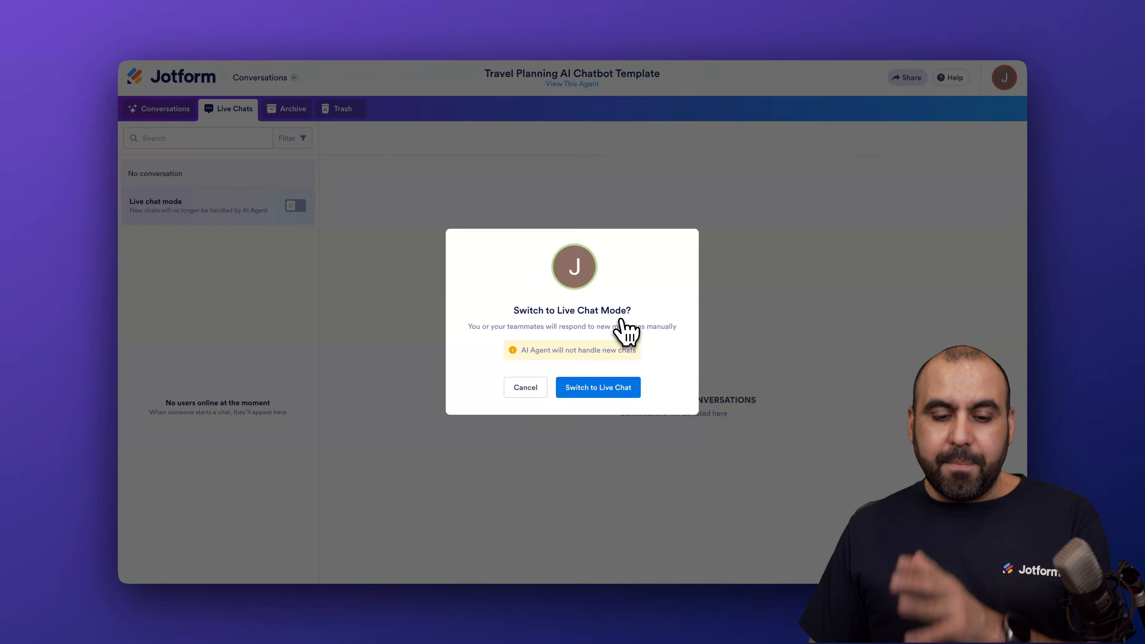
pyautogui.click(530, 387)
pyautogui.click(190, 115)
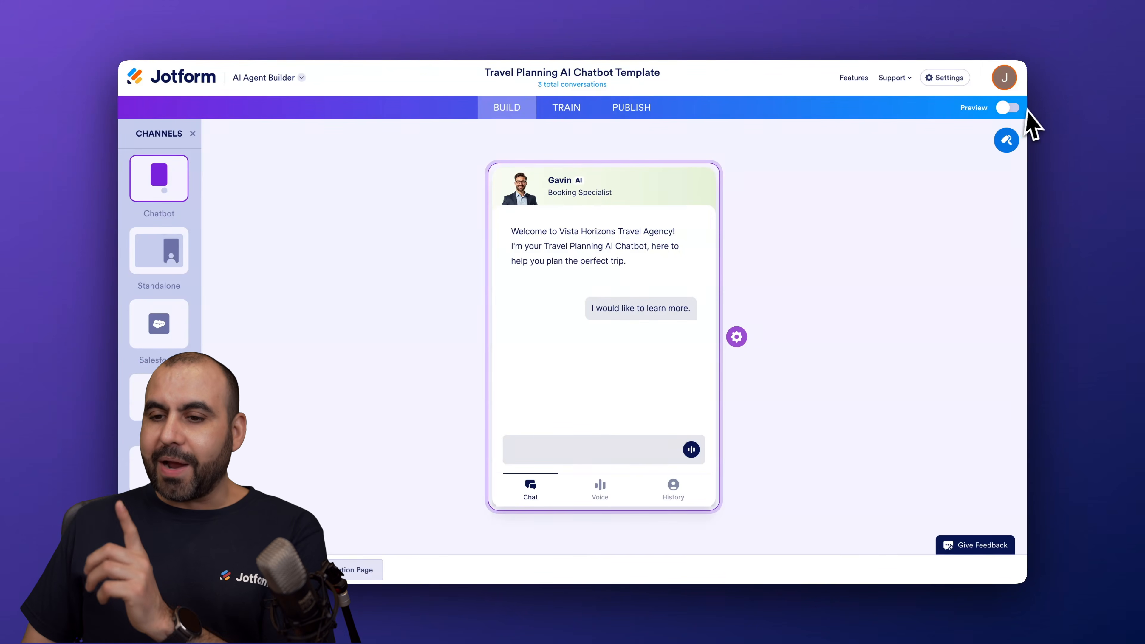
# Open the Travel Planning chatbot's Designer and look through its avatar gallery, generate and upload options and style settings
pyautogui.click(1006, 141)
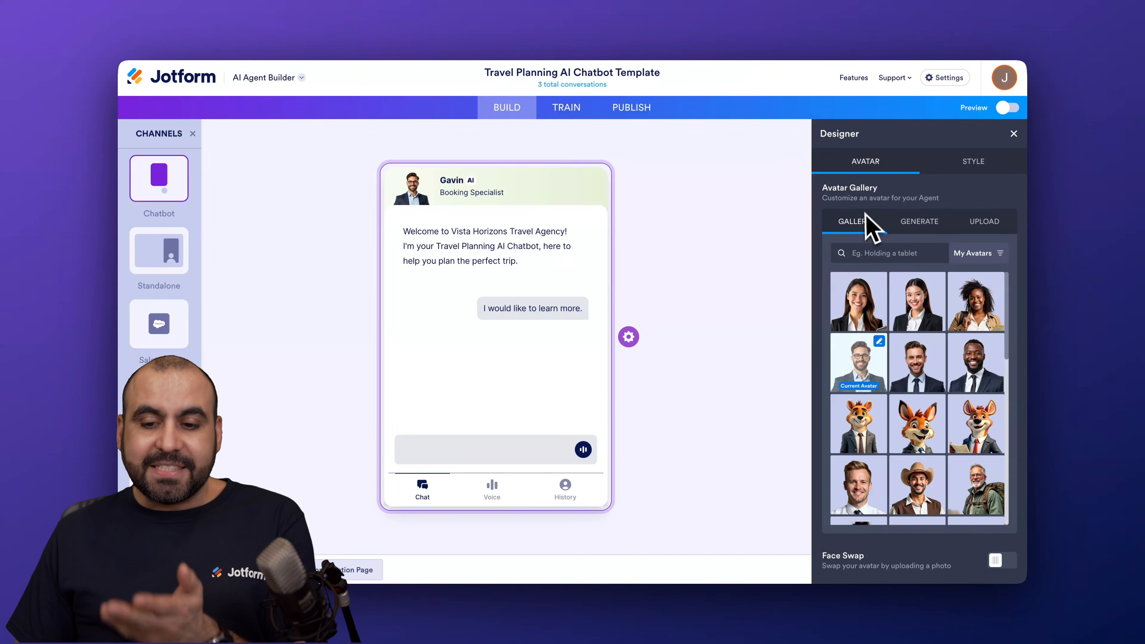
pyautogui.click(928, 228)
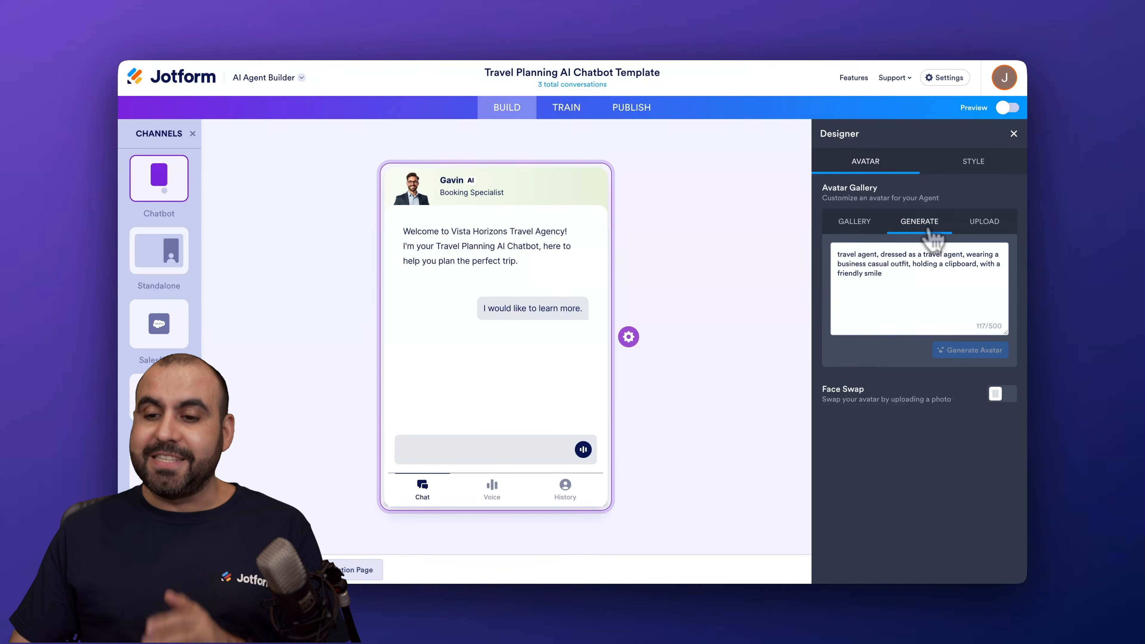
pyautogui.click(982, 225)
pyautogui.click(868, 239)
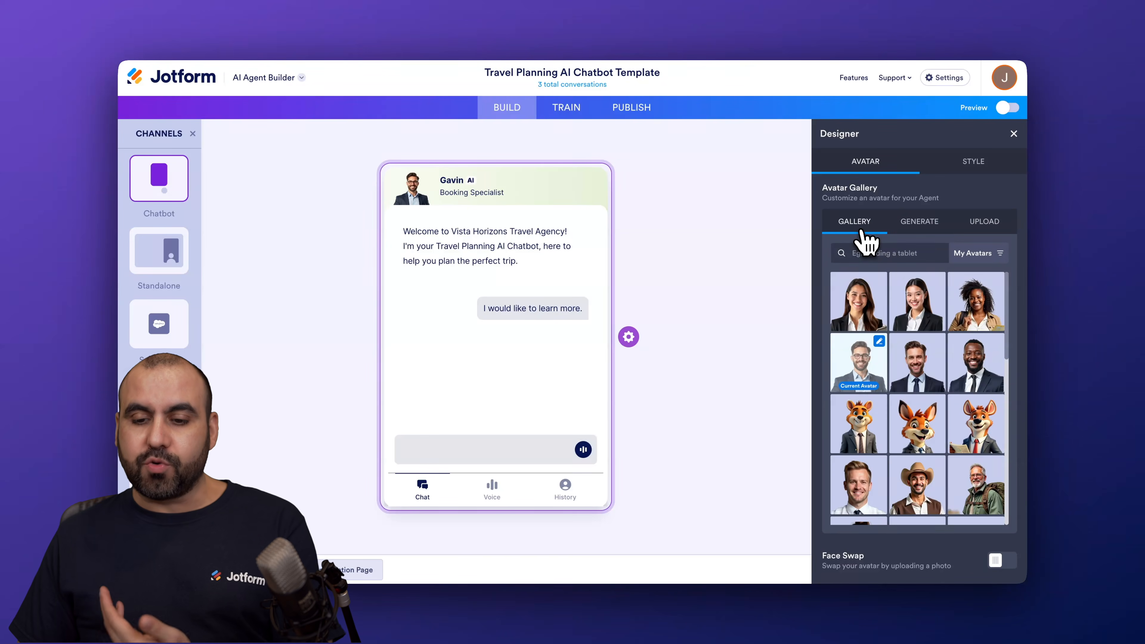
pyautogui.scroll(-5, 917, 424)
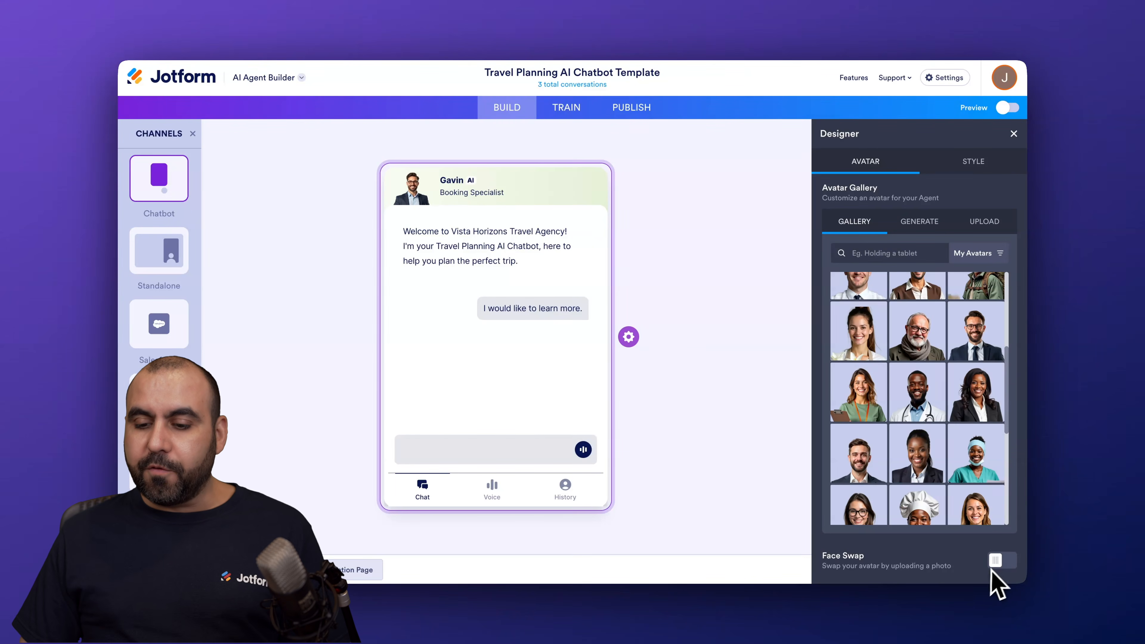
pyautogui.click(972, 161)
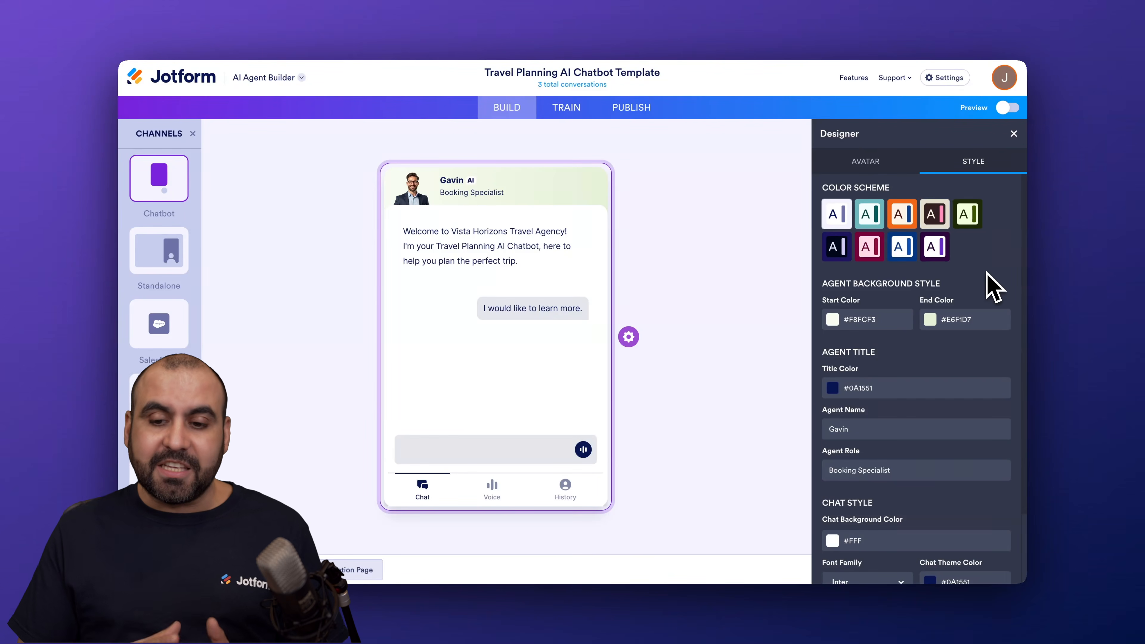
# Apply the teal color scheme to the chatbot and check the font families available for the chat
pyautogui.click(867, 214)
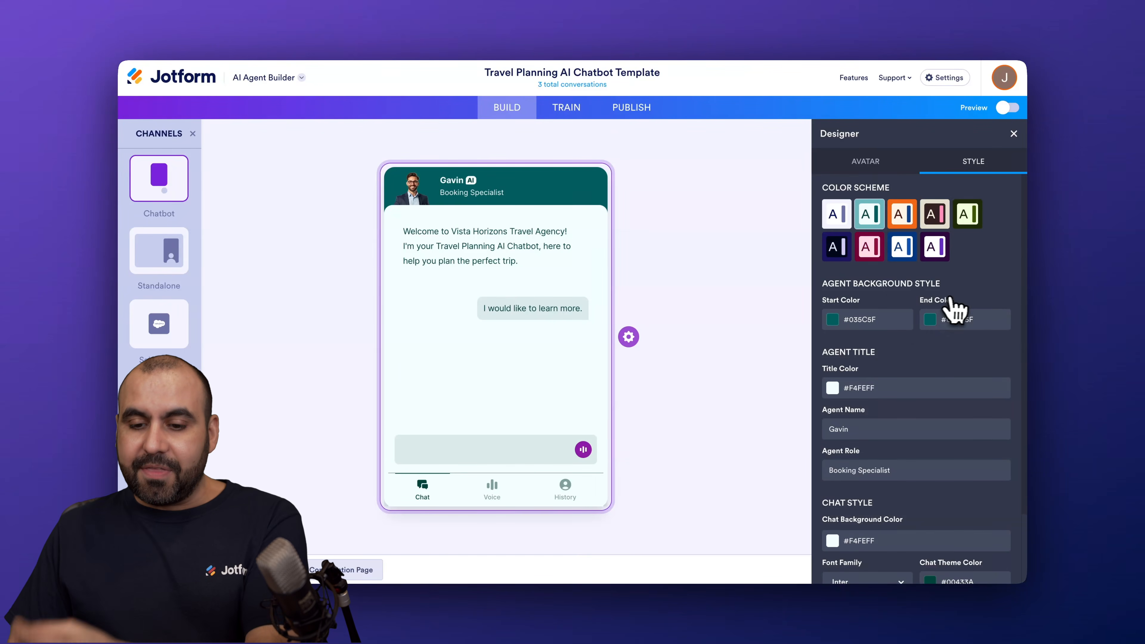
pyautogui.scroll(-2, 958, 308)
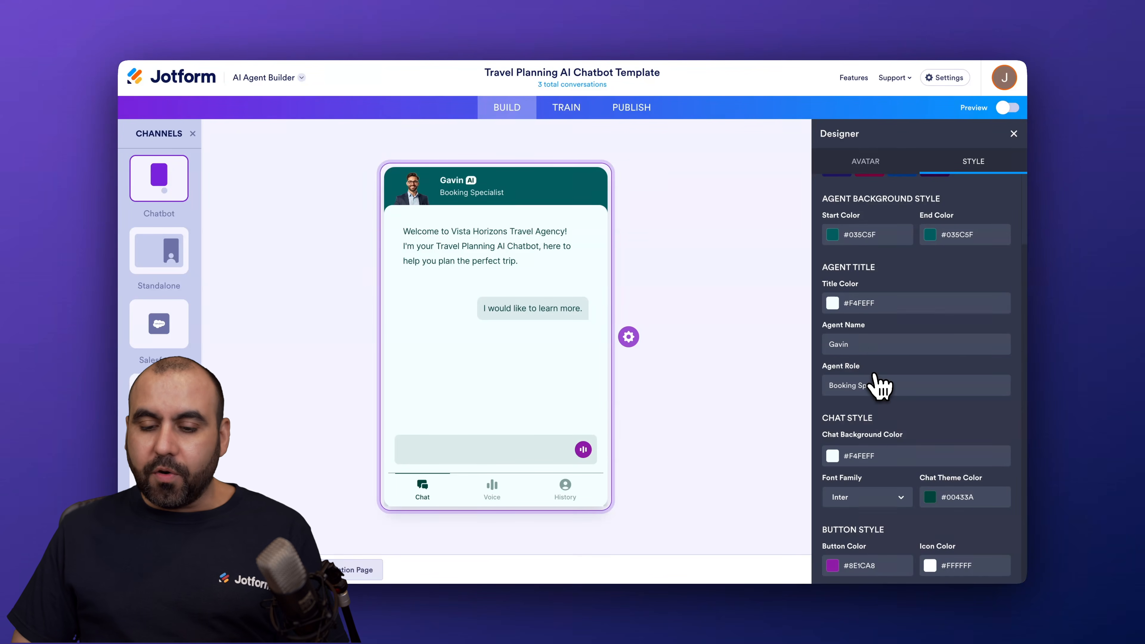
pyautogui.click(882, 498)
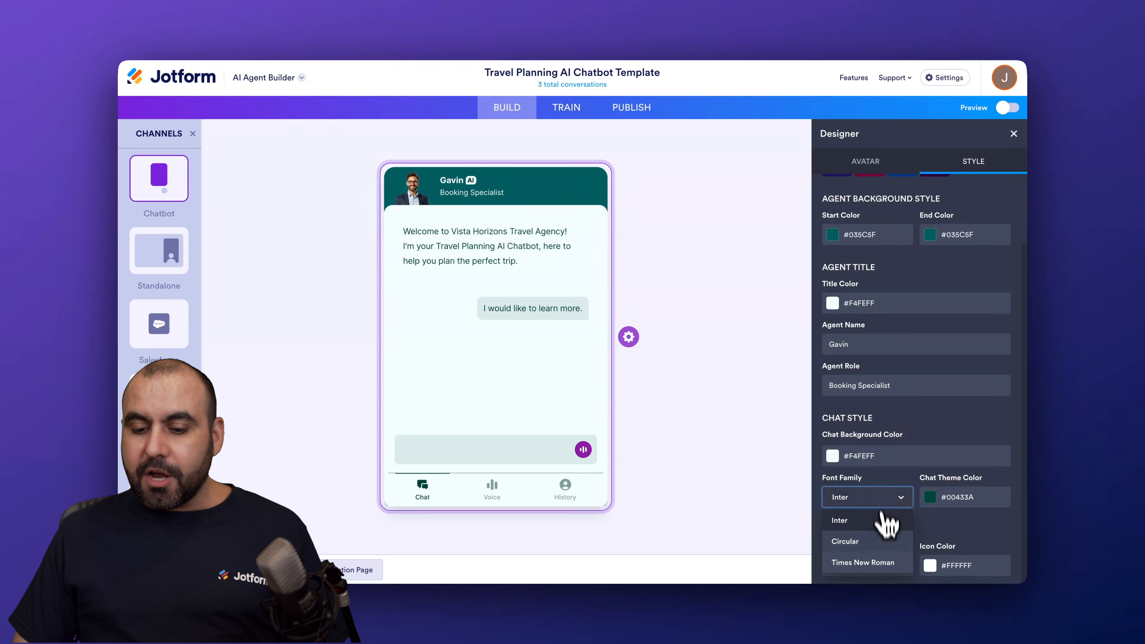
pyautogui.click(964, 546)
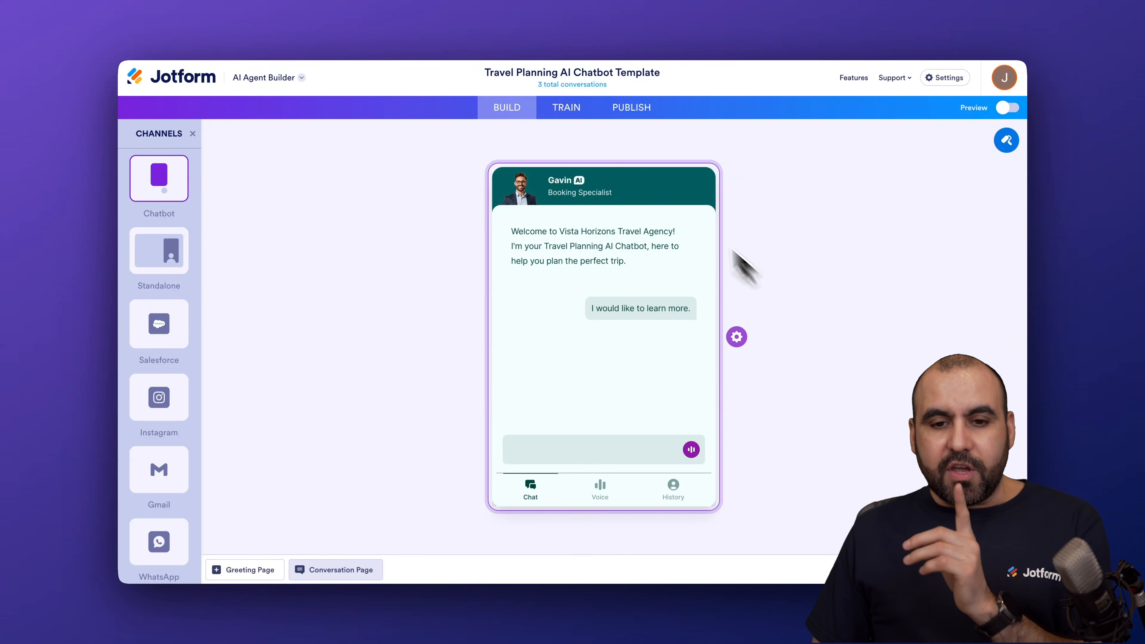
# Look at the Teach Your Agent training chat and return to the agent's Knowledge Base sources
pyautogui.click(578, 109)
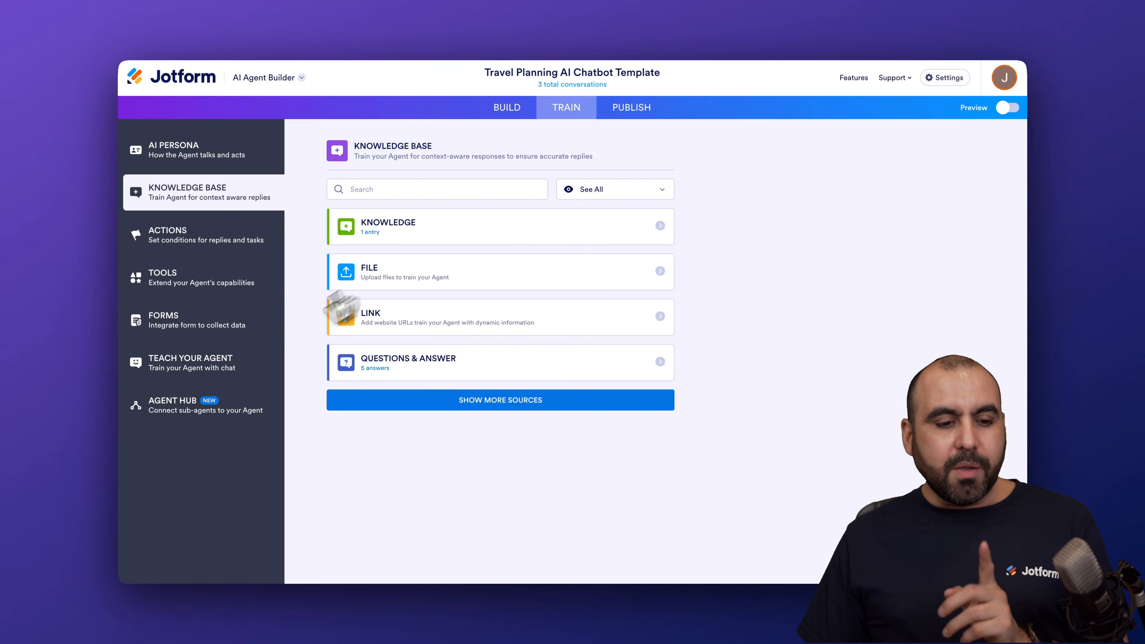
pyautogui.click(207, 371)
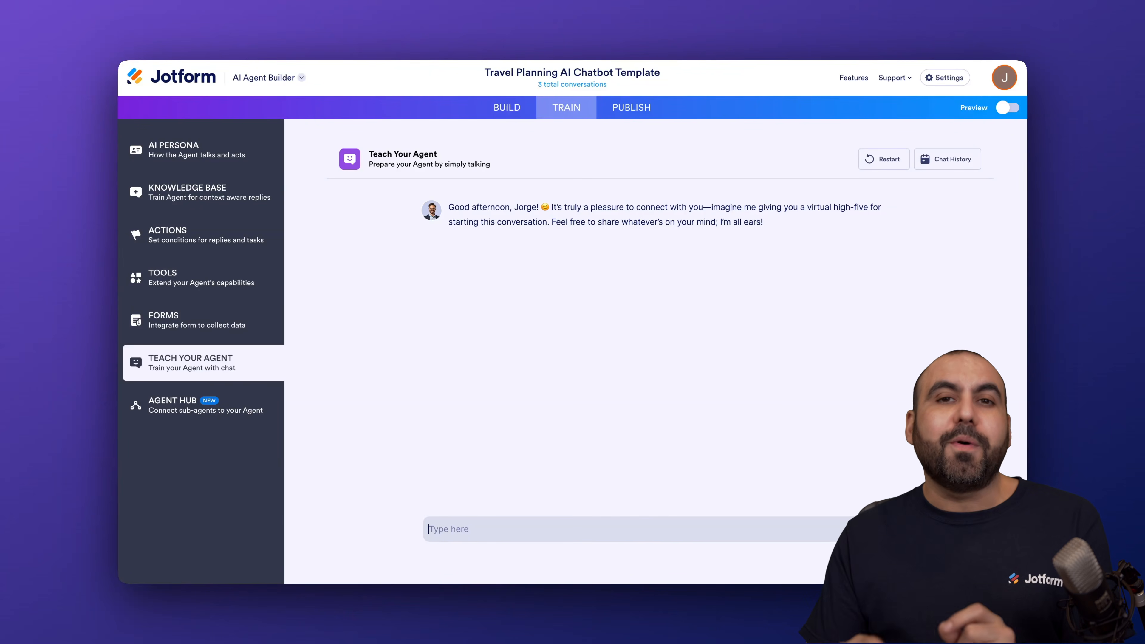
pyautogui.click(235, 198)
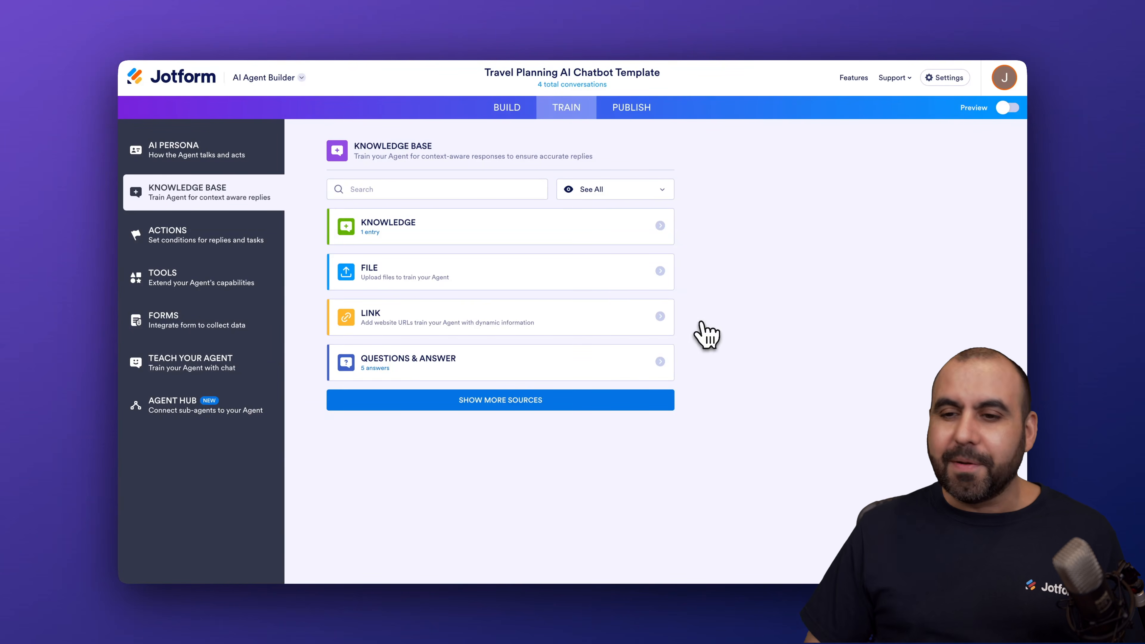
# Preview the chatbot on the sample site, checking its Voice call and Chat views
pyautogui.click(1008, 108)
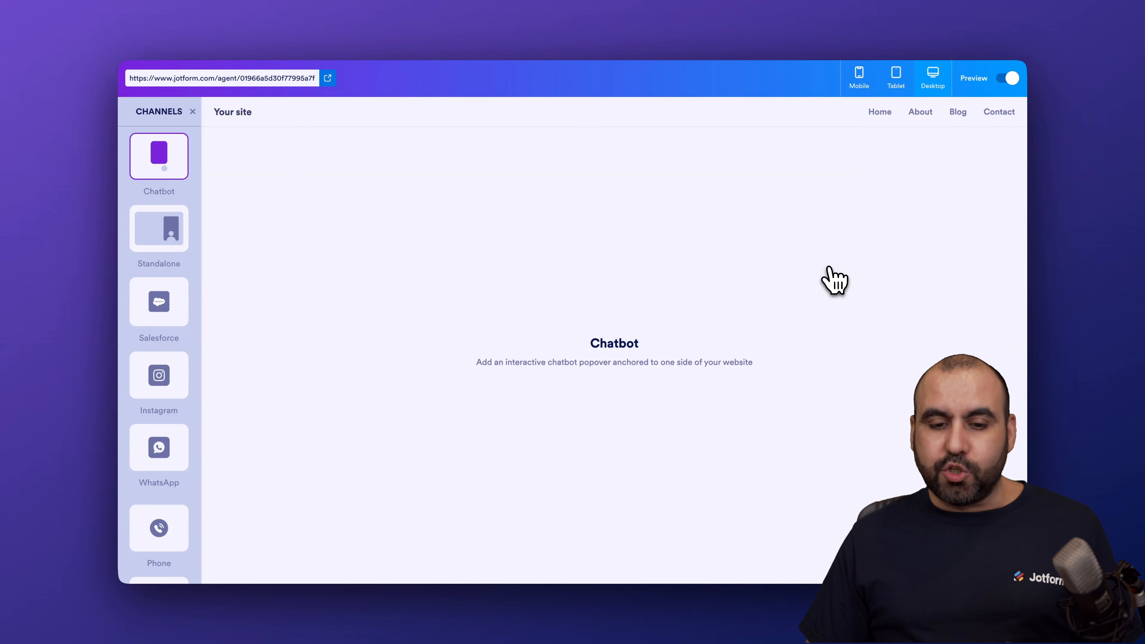
pyautogui.click(365, 564)
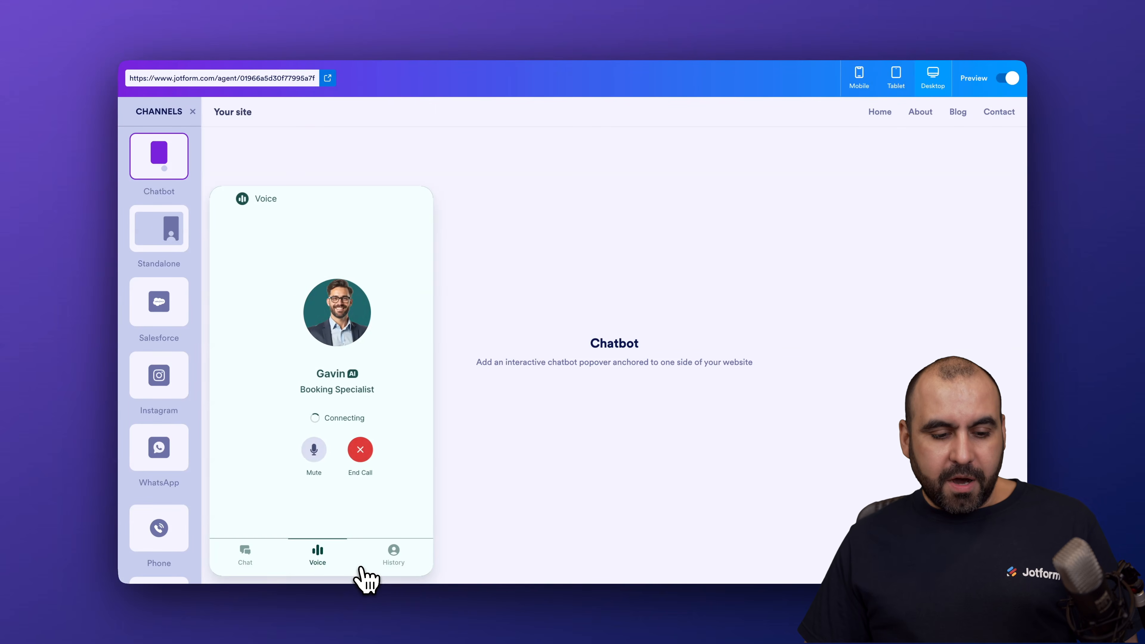
pyautogui.click(260, 562)
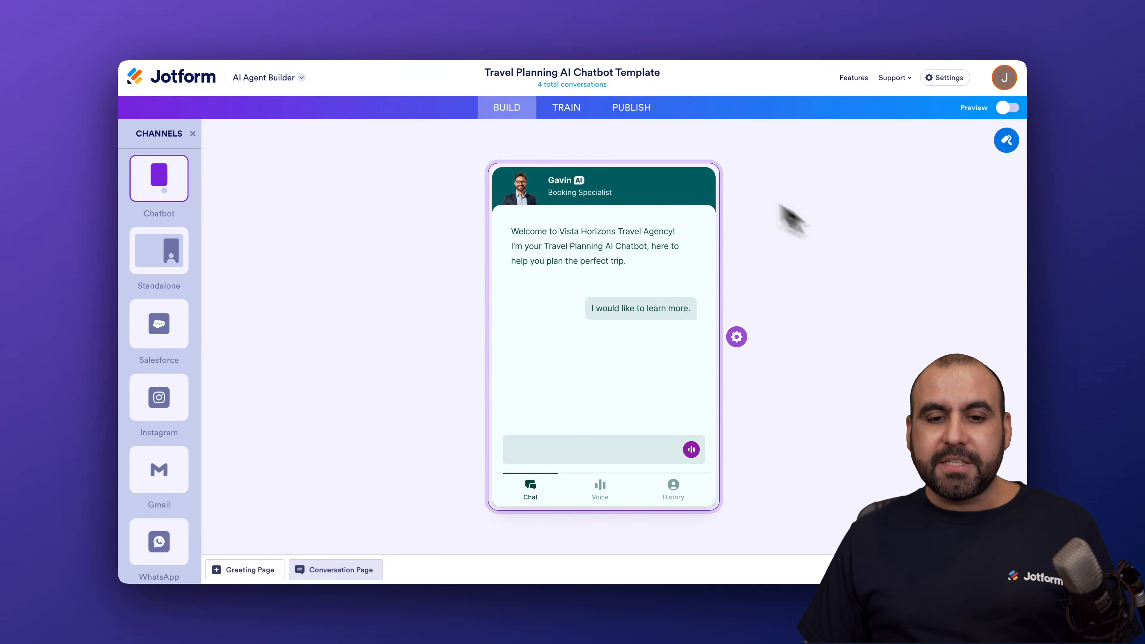
# Show more sources in the agent's Knowledge Base training settings and look through them
pyautogui.click(569, 113)
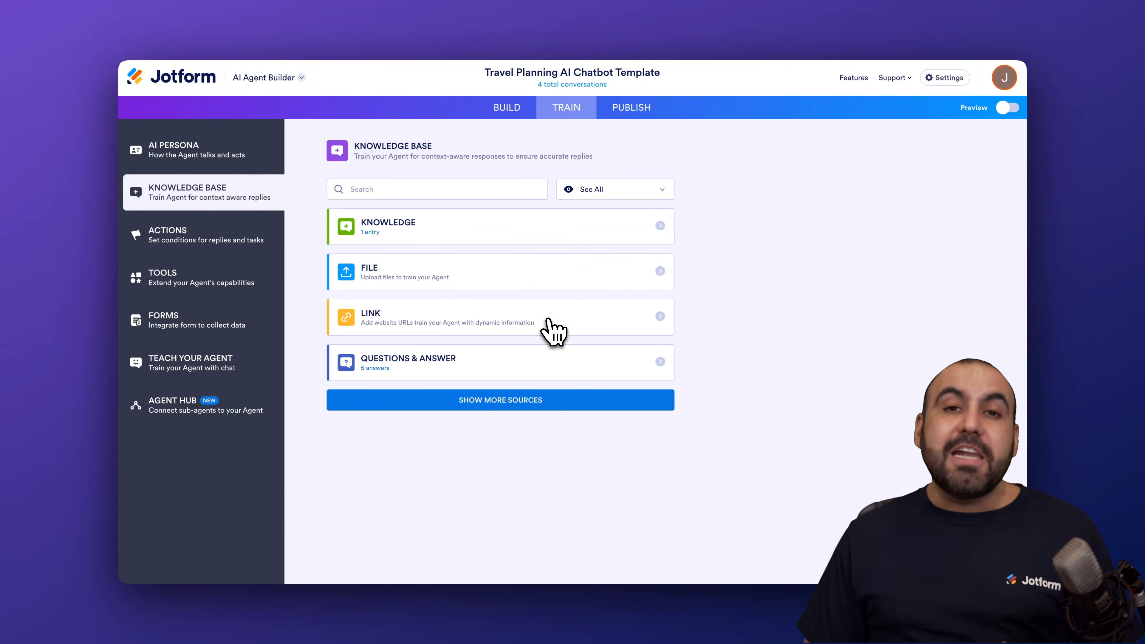
pyautogui.click(544, 401)
pyautogui.scroll(-1, 545, 428)
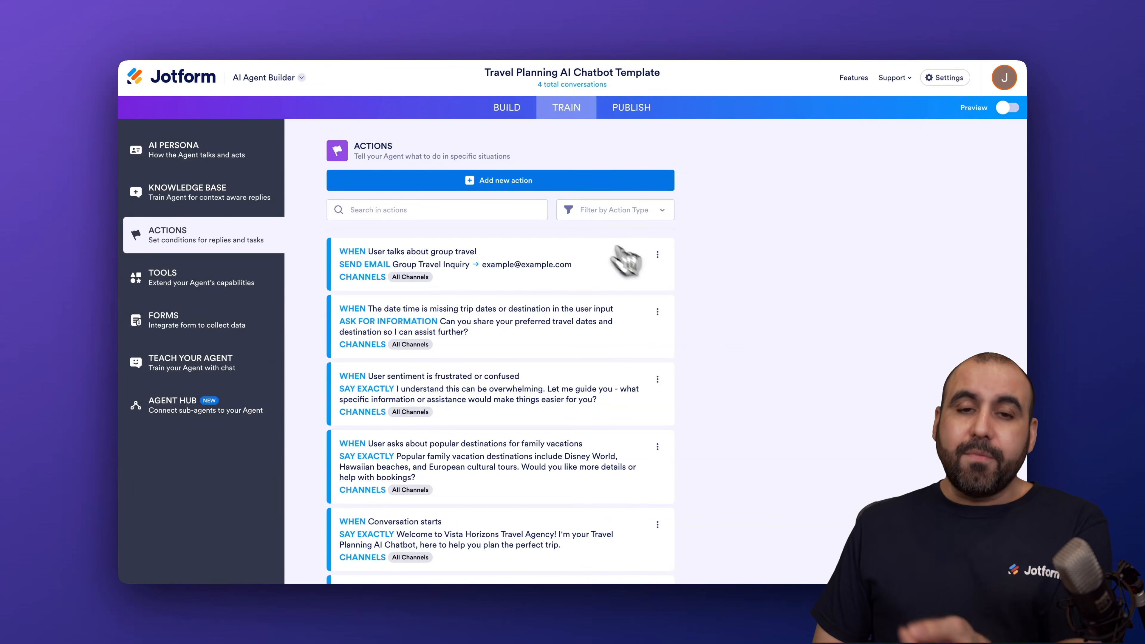
# Start a new agent action and look through the conditions offered for its When rule
pyautogui.click(524, 188)
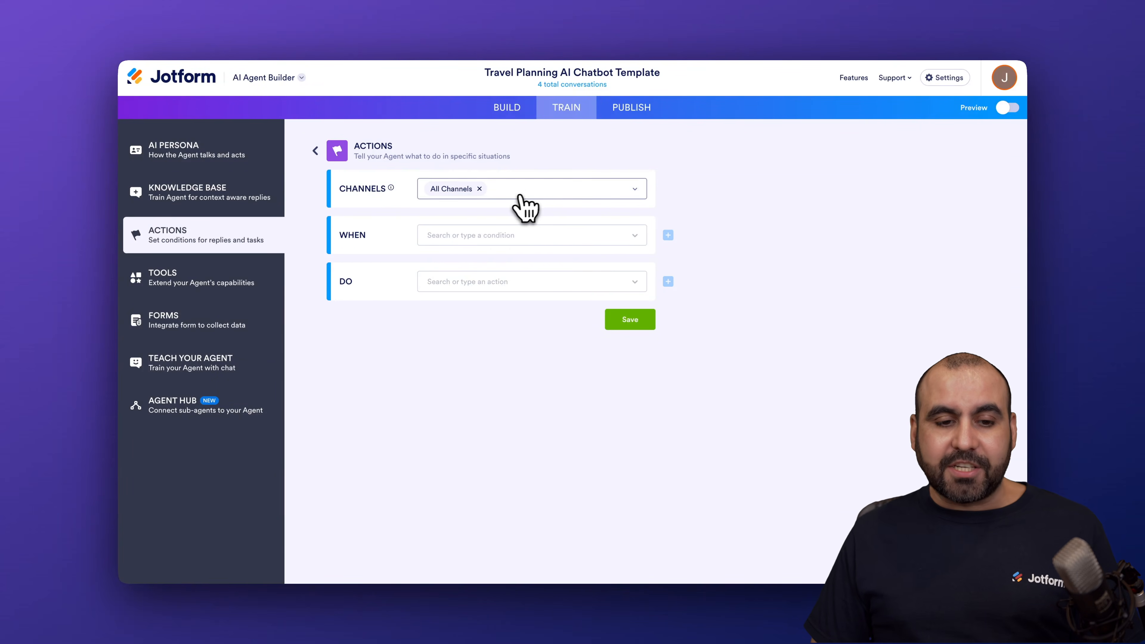
pyautogui.click(503, 238)
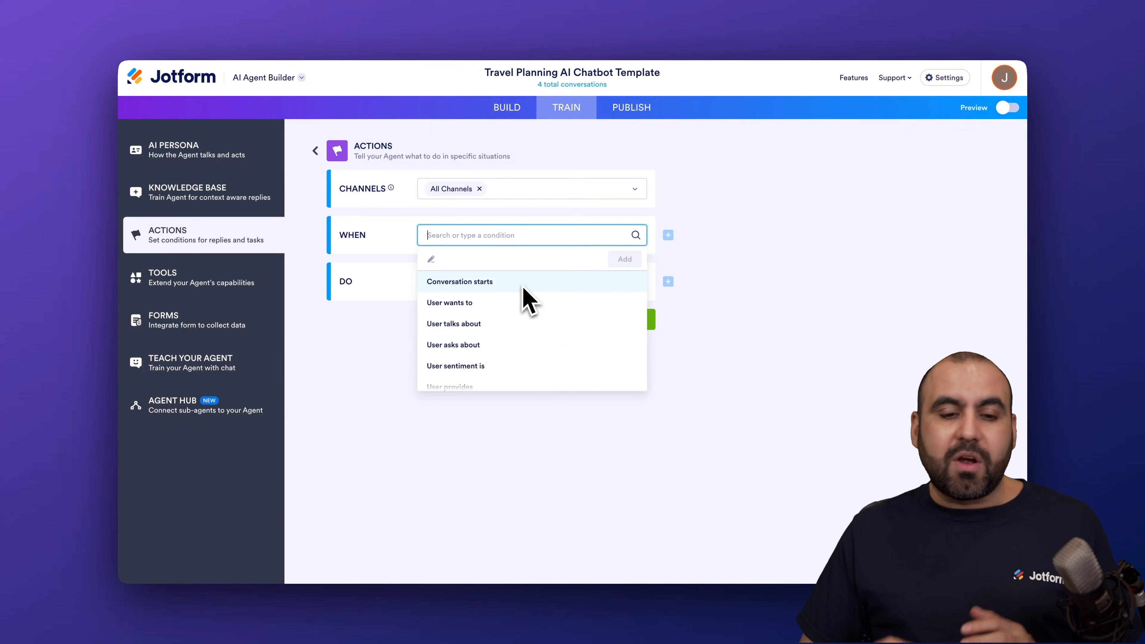
pyautogui.click(345, 294)
pyautogui.click(504, 284)
pyautogui.click(497, 230)
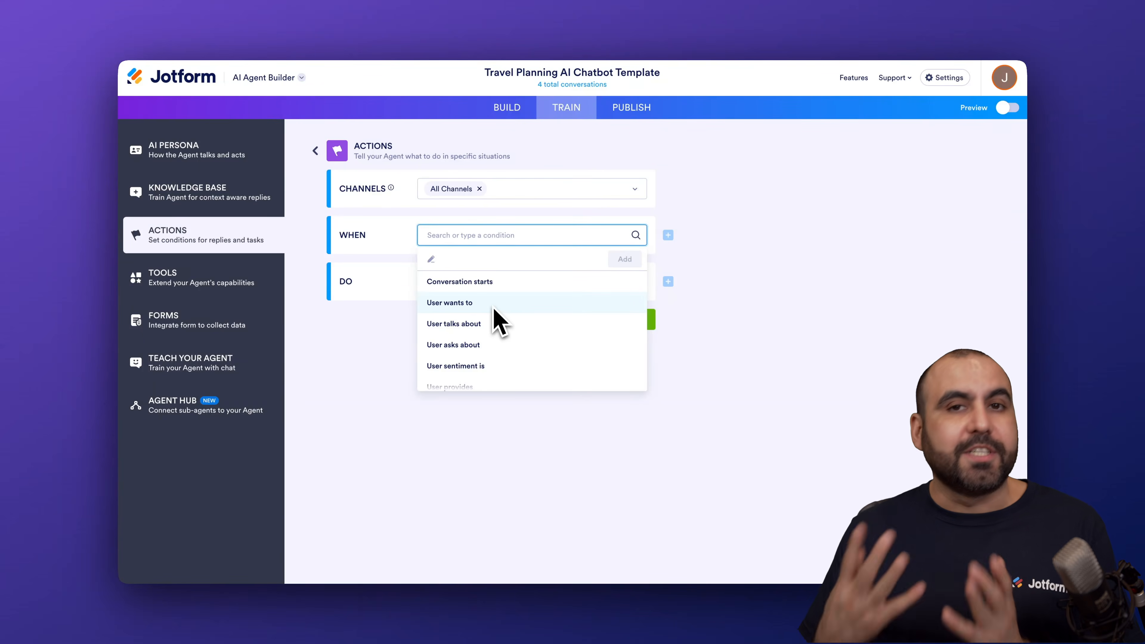
pyautogui.click(404, 300)
# Look through the tasks offered for the new action's Do rule and close the list without choosing one
pyautogui.click(503, 289)
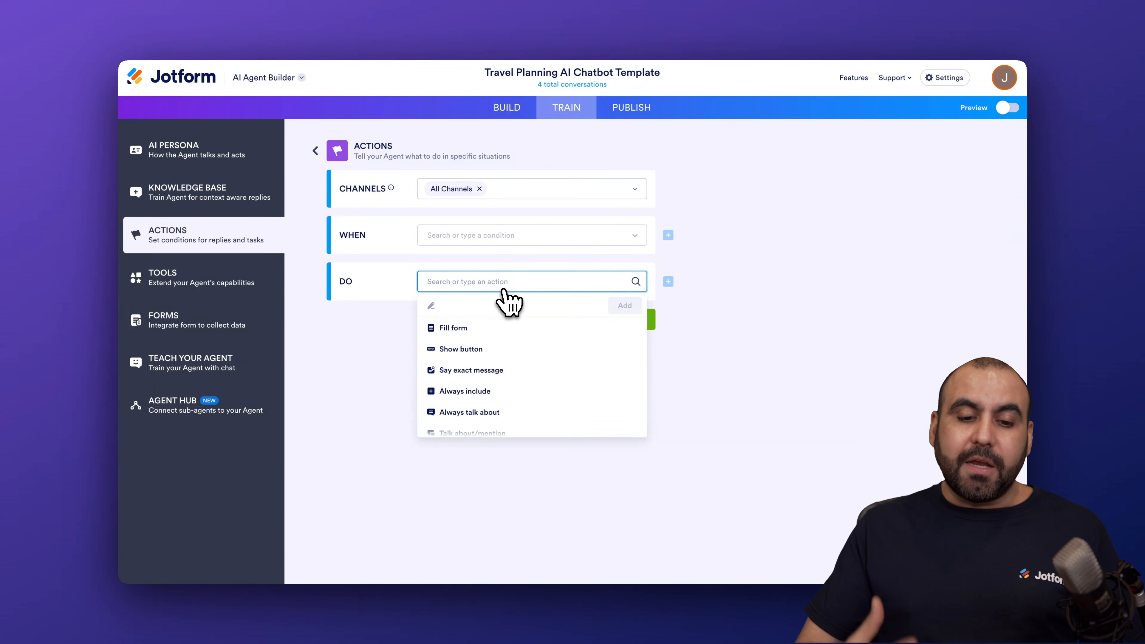
pyautogui.scroll(-3, 530, 366)
pyautogui.scroll(-4, 531, 375)
pyautogui.click(389, 298)
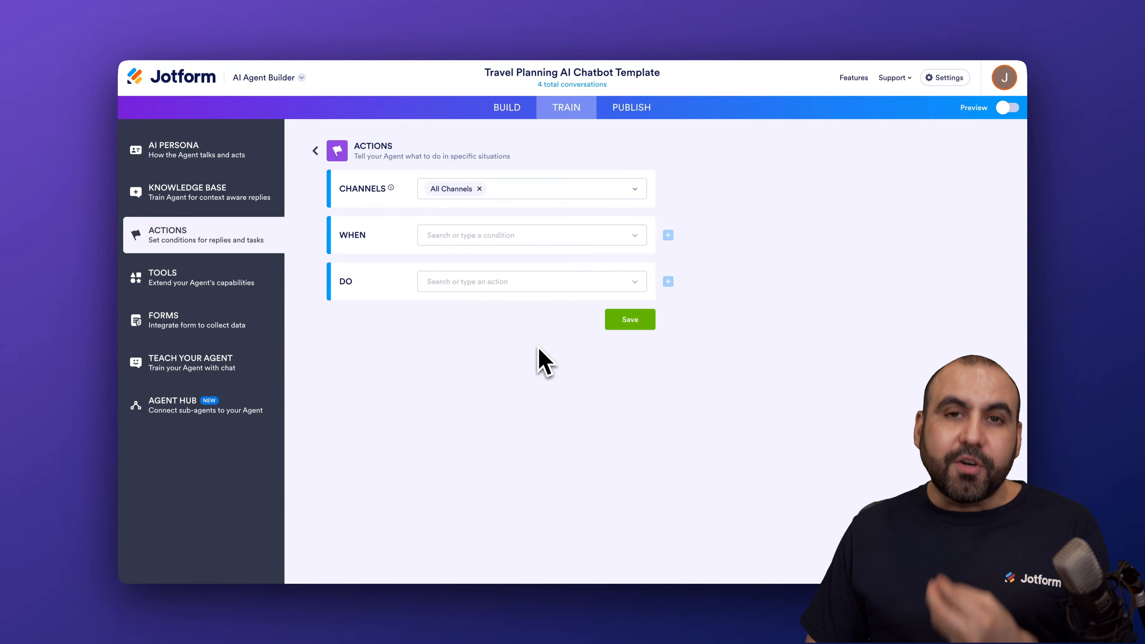